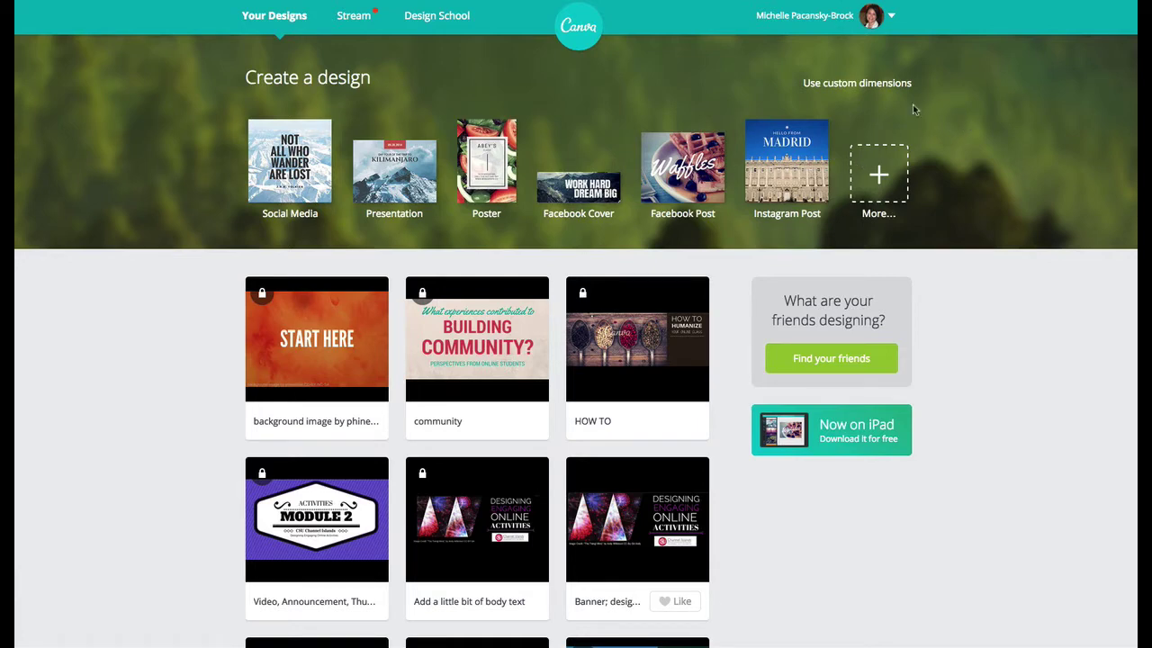
Enter custom dimensions of 600 × 200 px, keeping pixels, and create the blank design
click(856, 84)
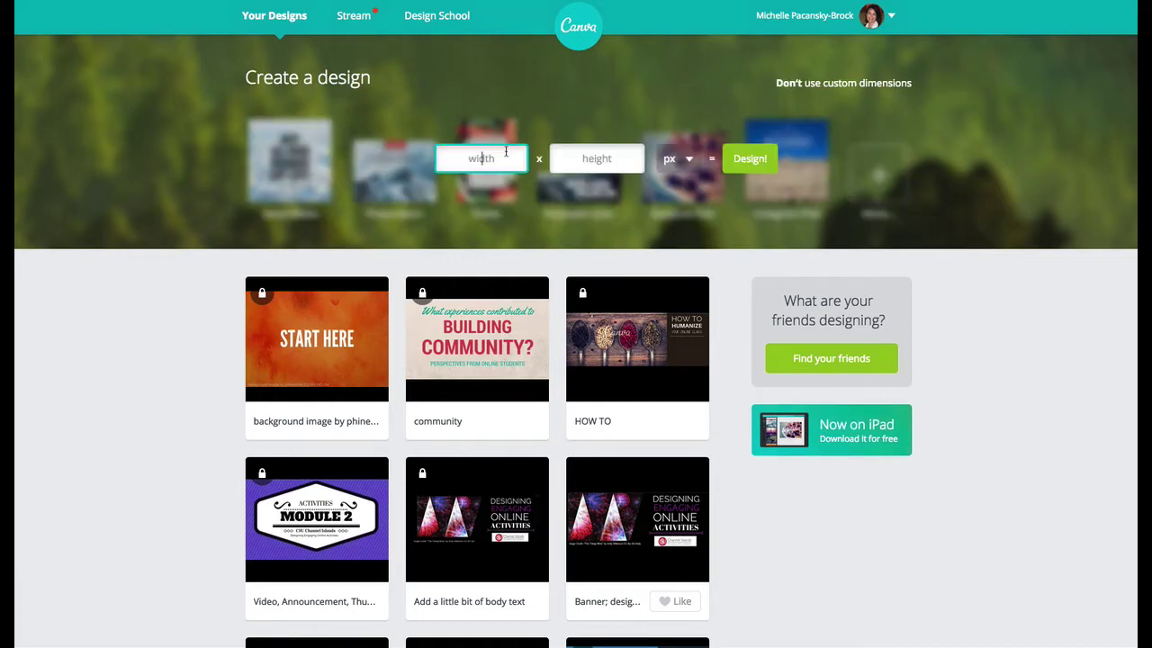
text(600)
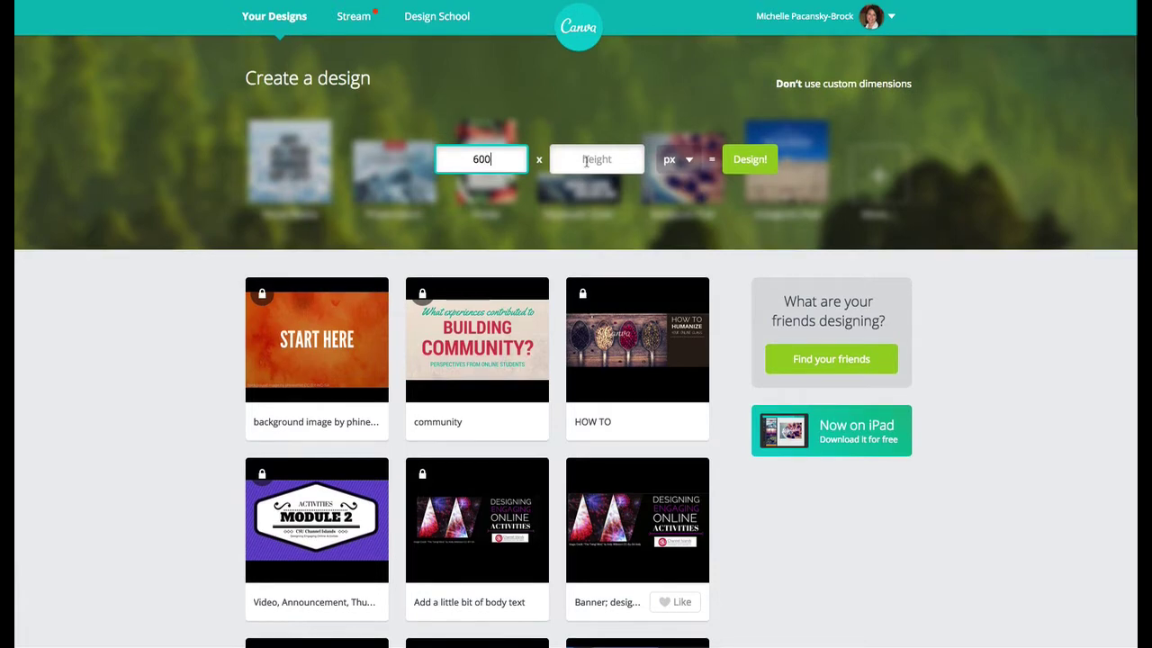
click(586, 161)
text(200)
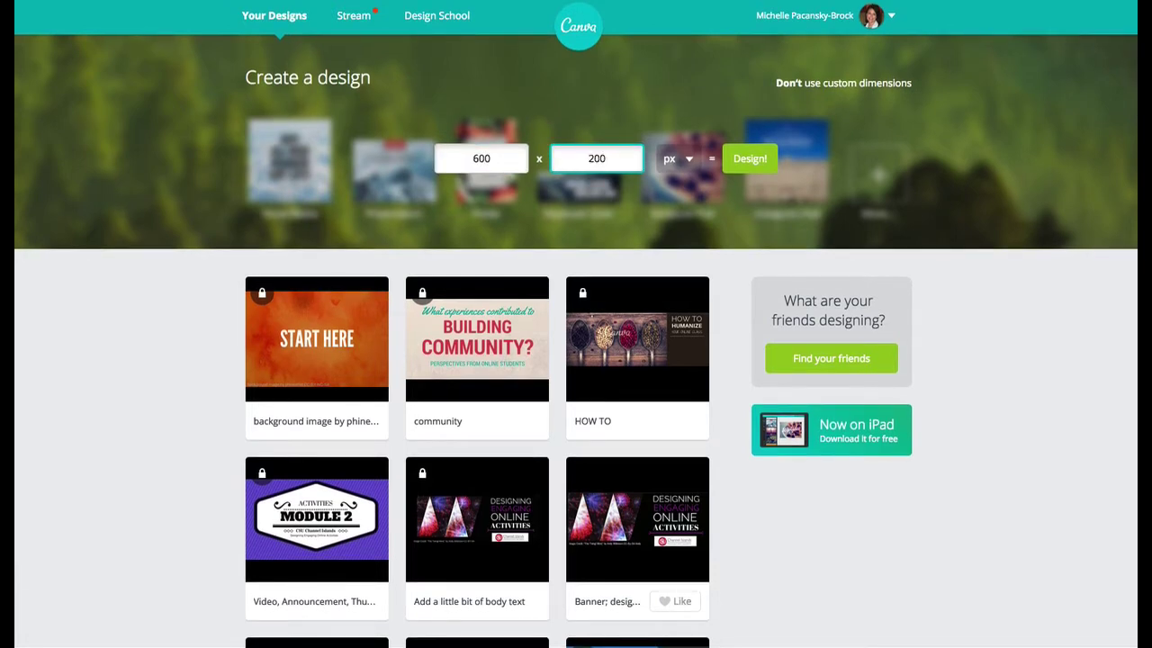
click(688, 162)
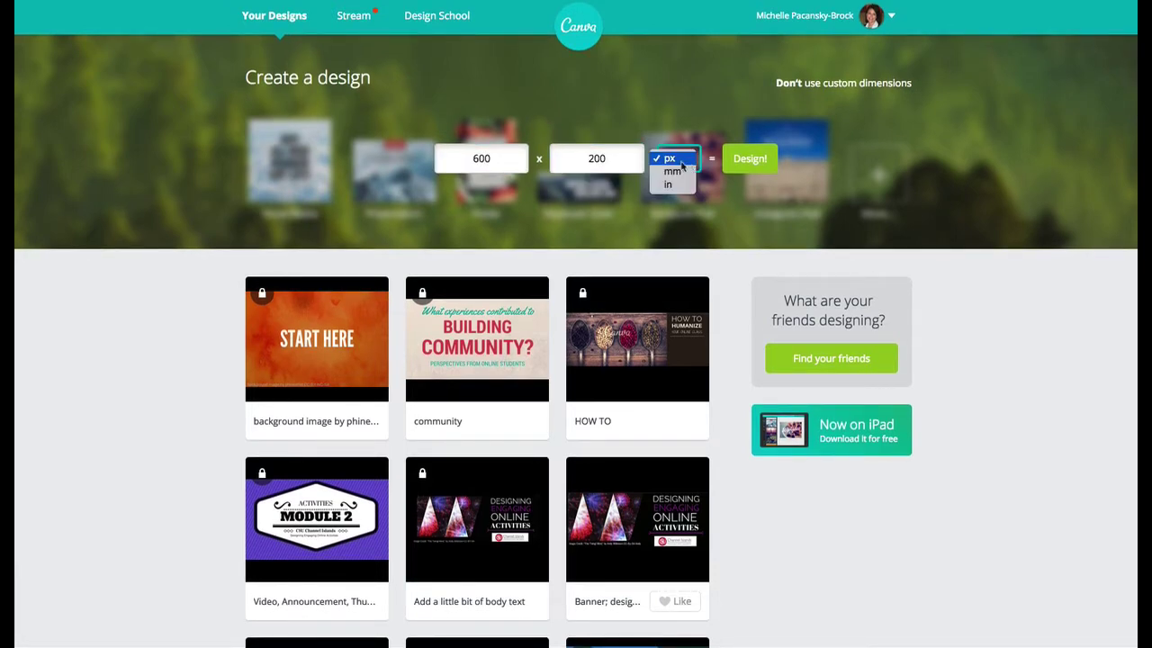
click(671, 161)
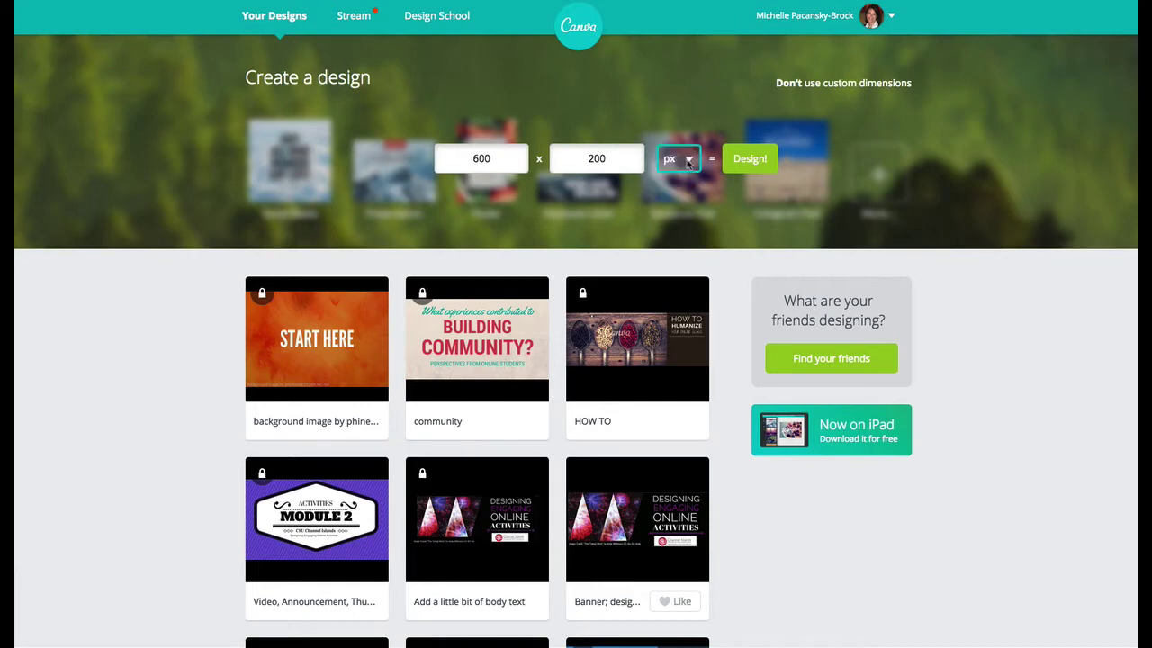
click(765, 170)
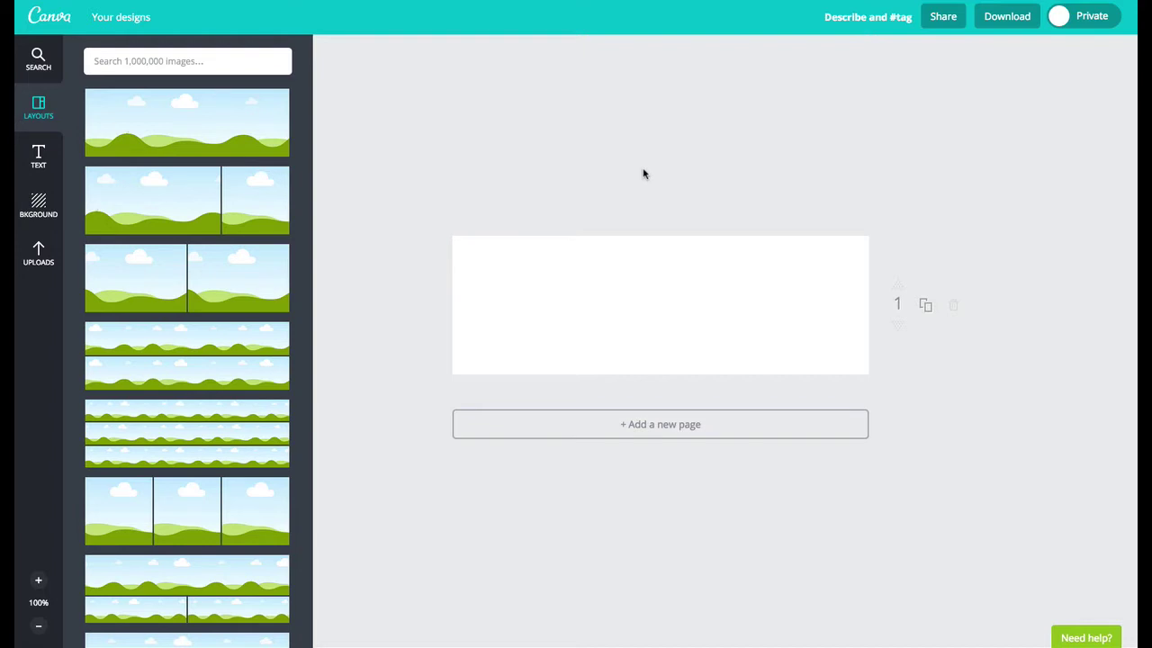
Open the Background panel and browse its colour and pattern thumbnails
click(37, 205)
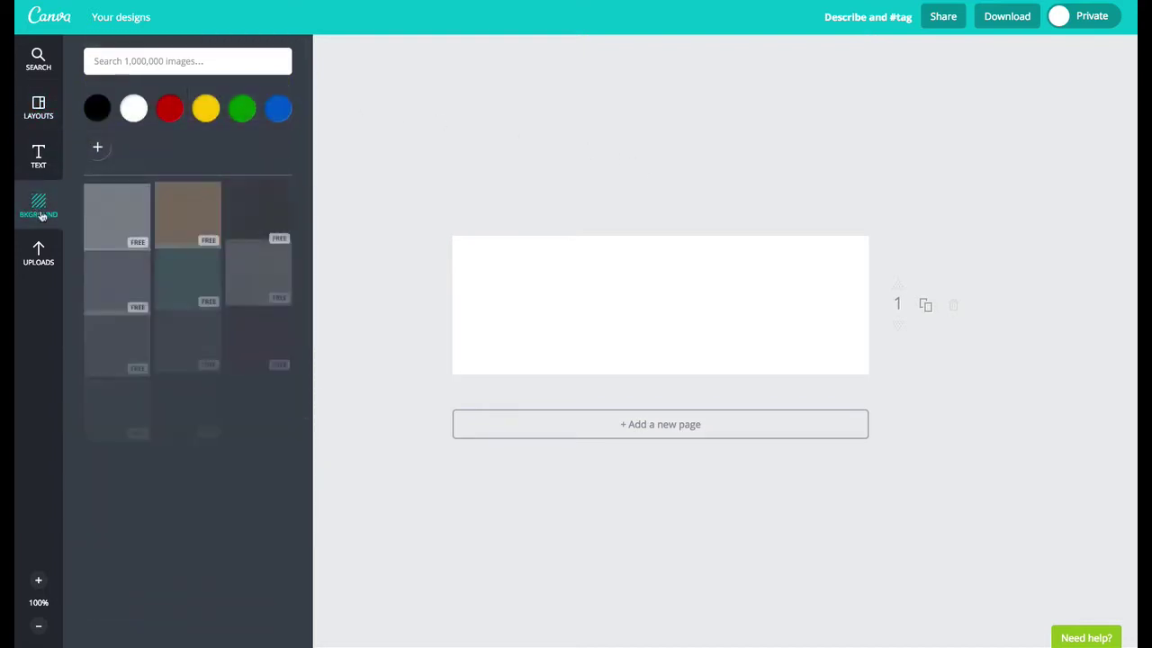
scroll(180, 275, down, 2)
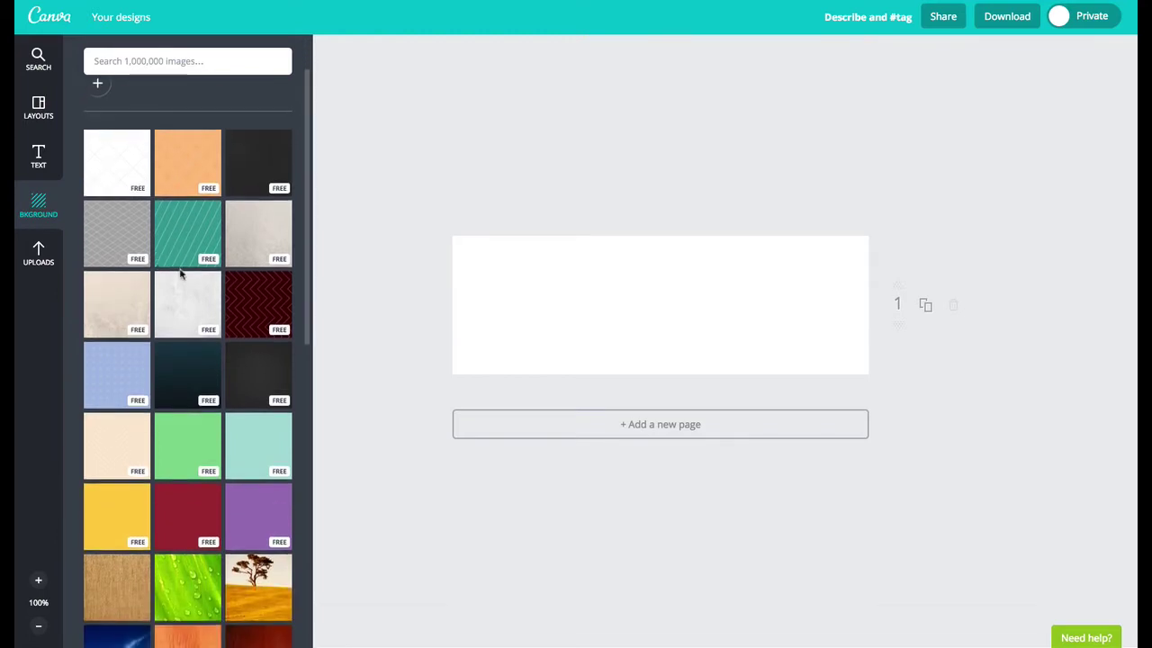
scroll(180, 274, down, 3)
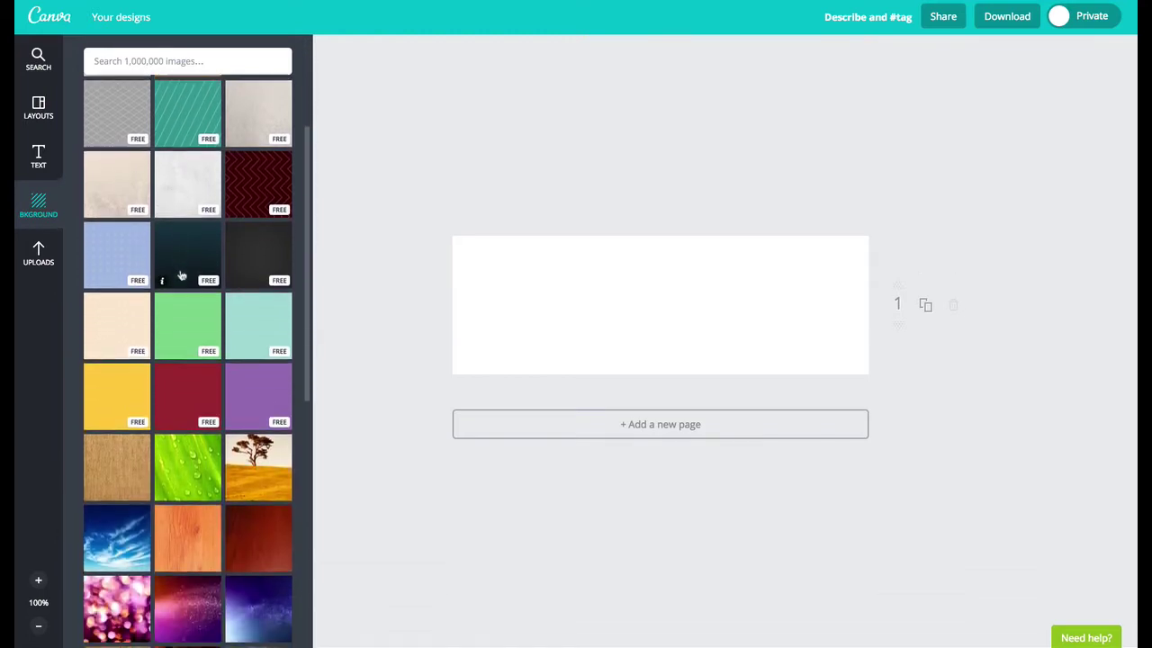
scroll(181, 276, down, 4)
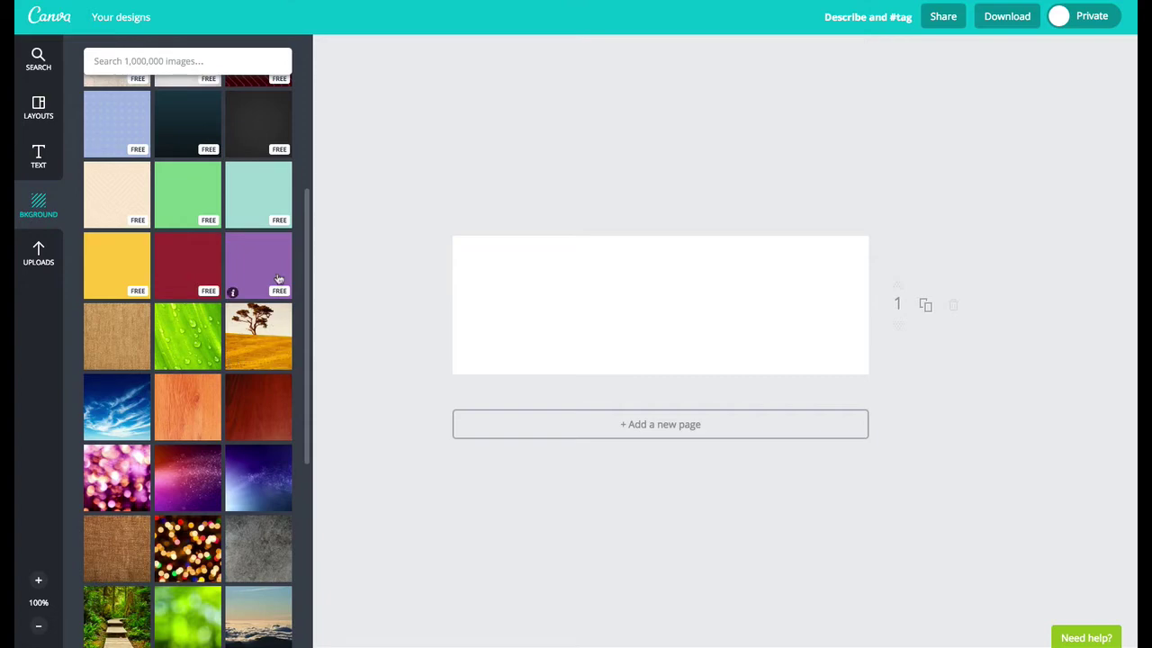
scroll(275, 278, up, 5)
scroll(279, 278, up, 2)
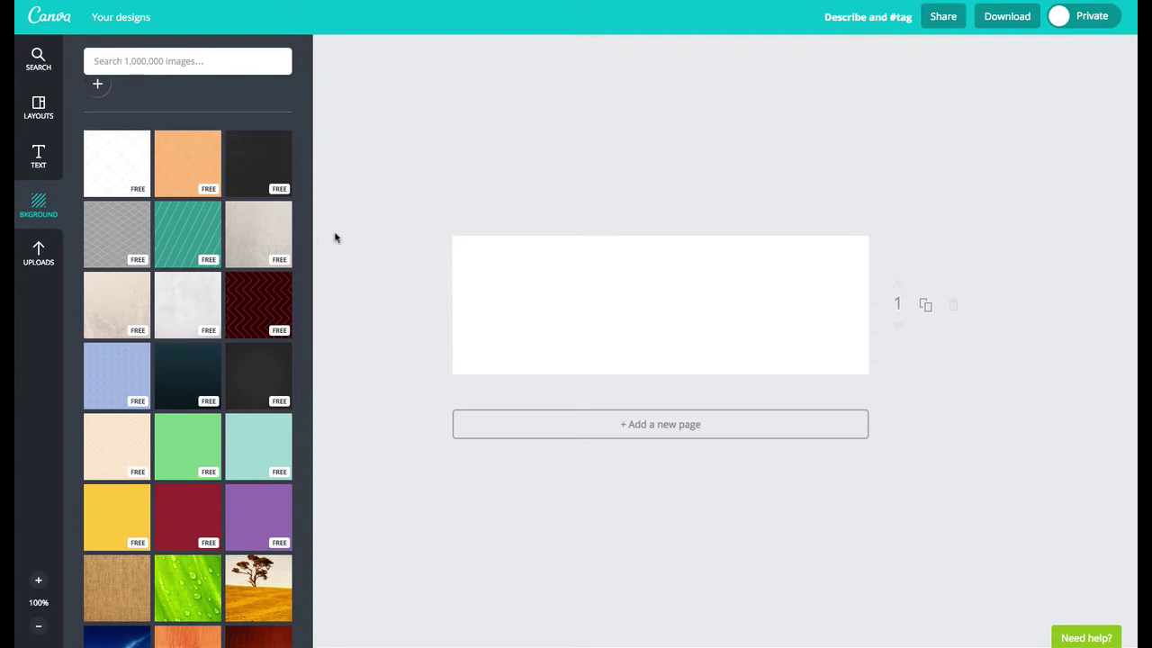
Apply the teal diagonal-stripe background, then recolour its stripes to a custom dark red
click(184, 235)
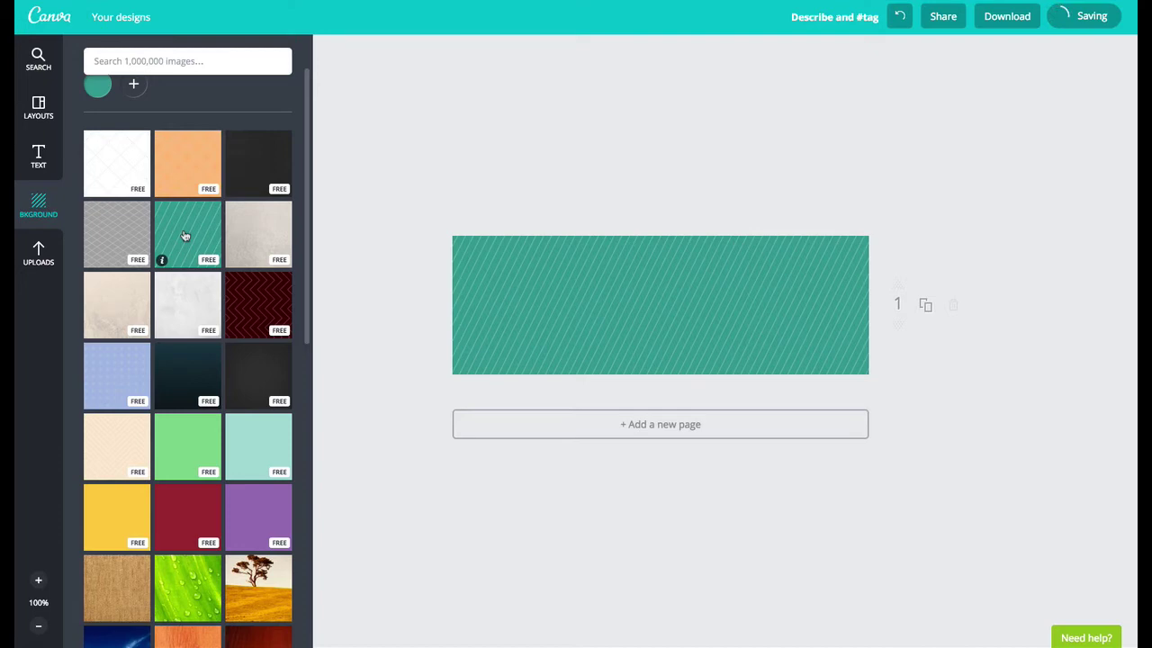
click(495, 299)
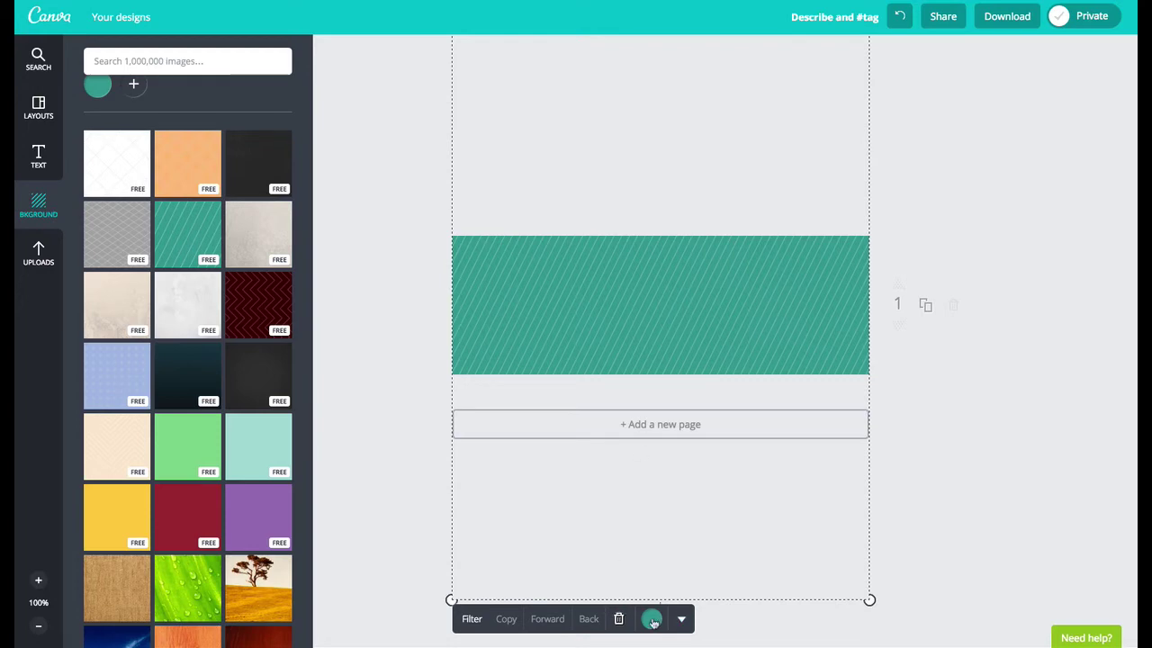
click(652, 620)
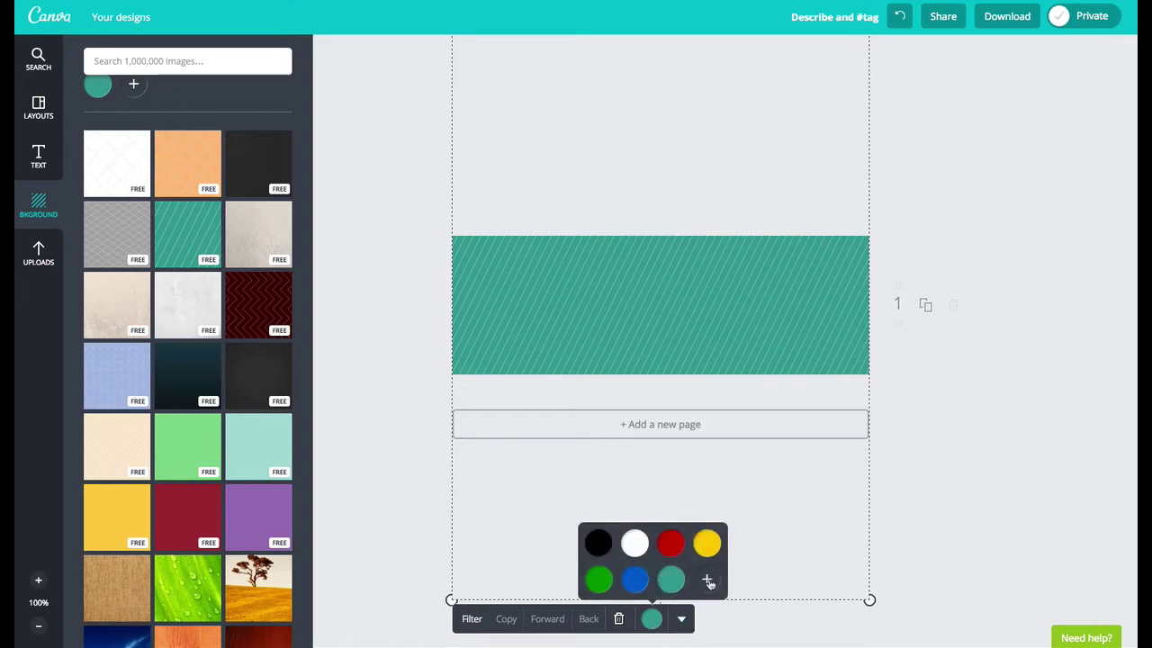
click(708, 583)
scroll(787, 532, down, 3)
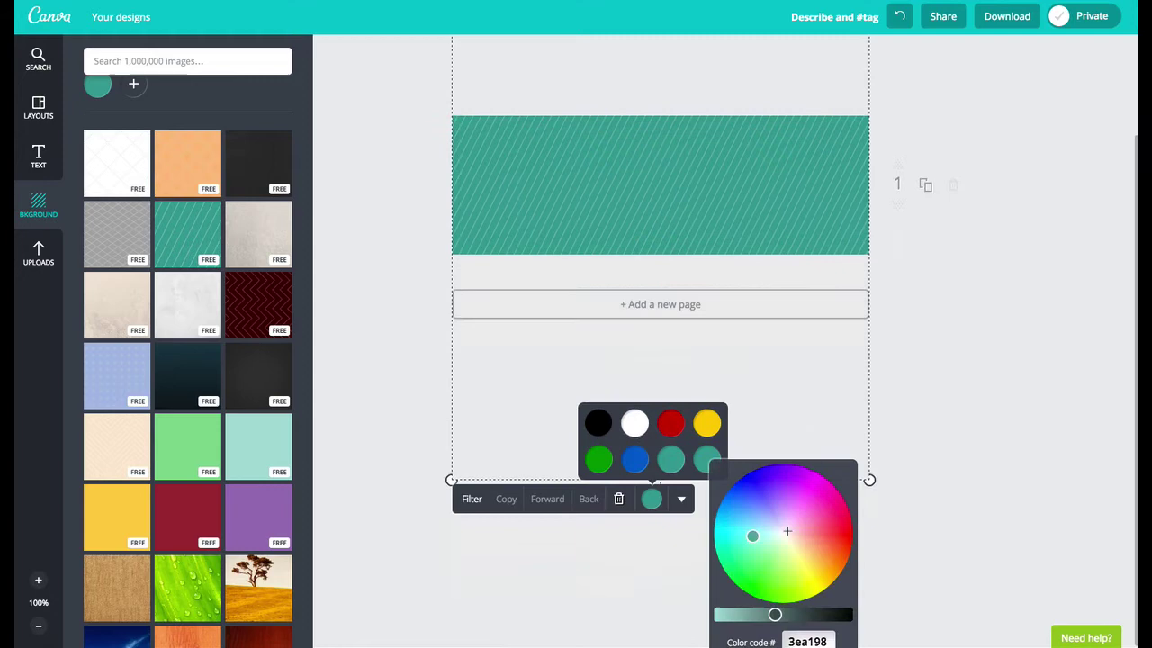
drag(753, 537, 826, 540)
click(955, 507)
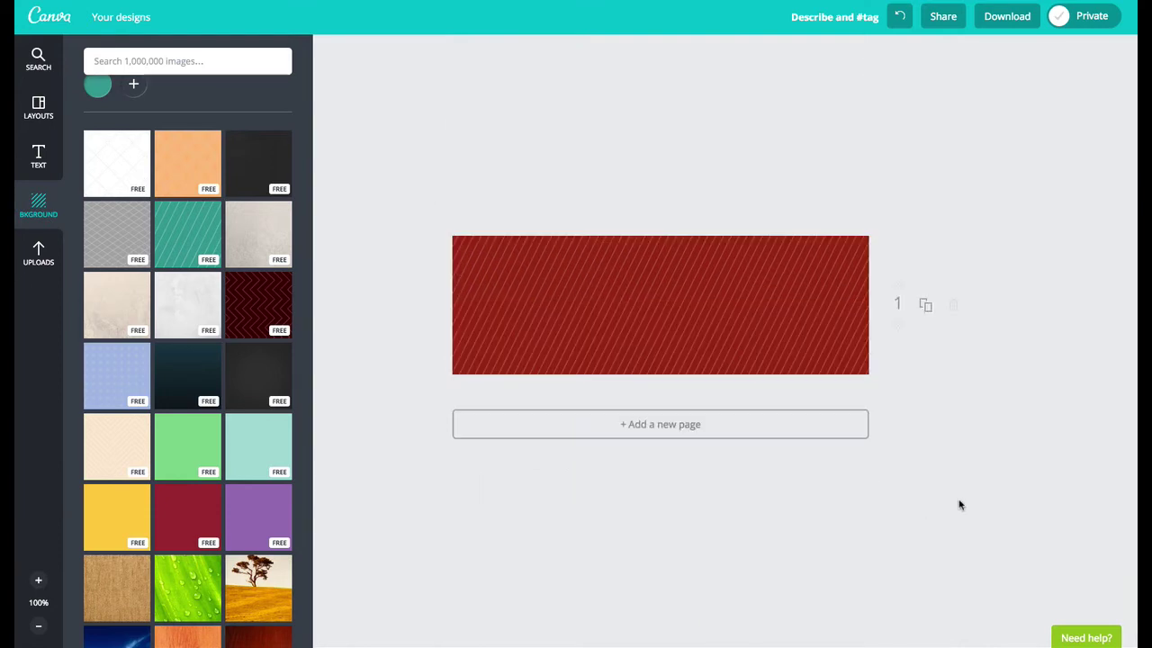
Add an 'Add text' heading to the banner from the Text panel
click(38, 159)
scroll(189, 378, down, 5)
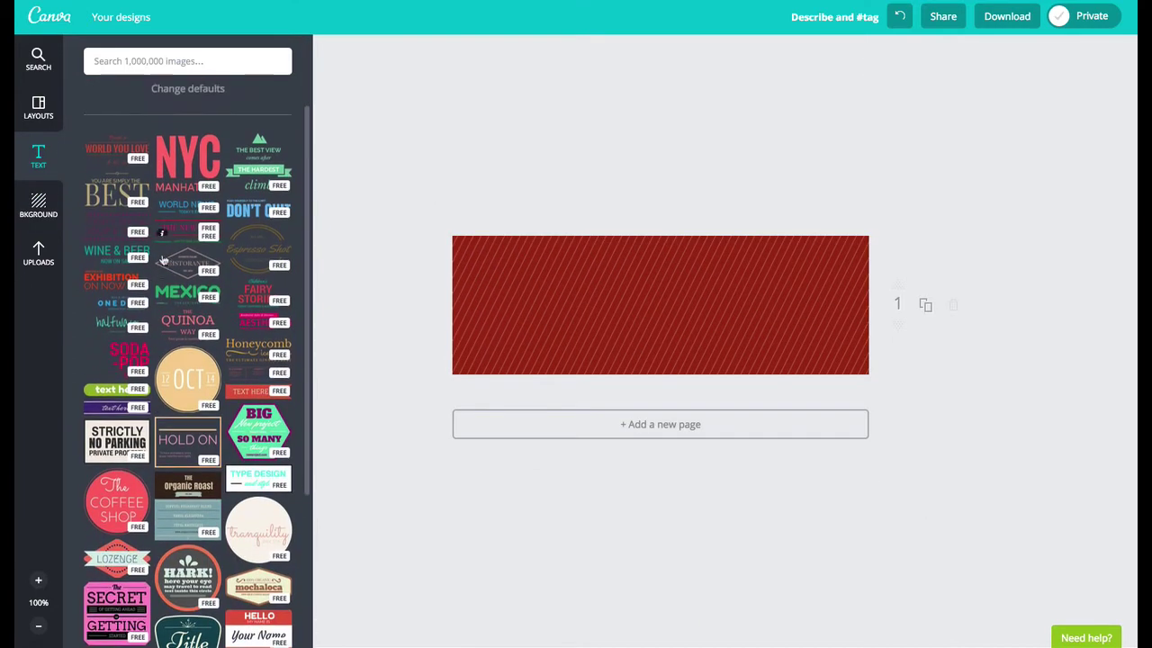
scroll(202, 387, down, 4)
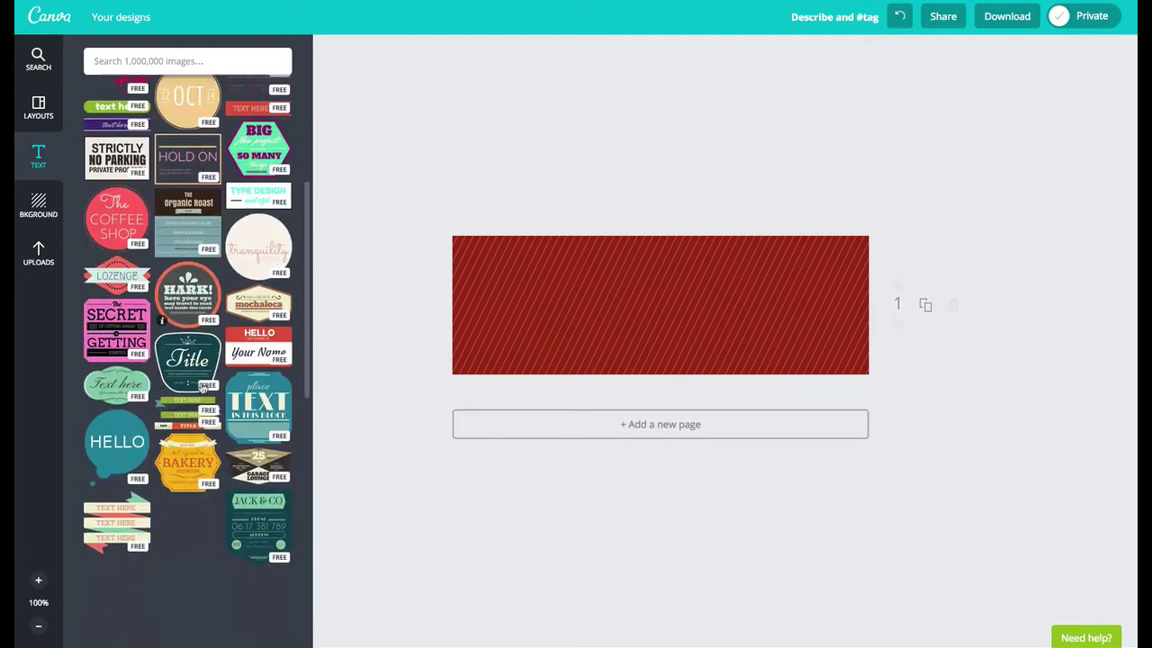
scroll(203, 387, up, 2)
scroll(217, 334, up, 2)
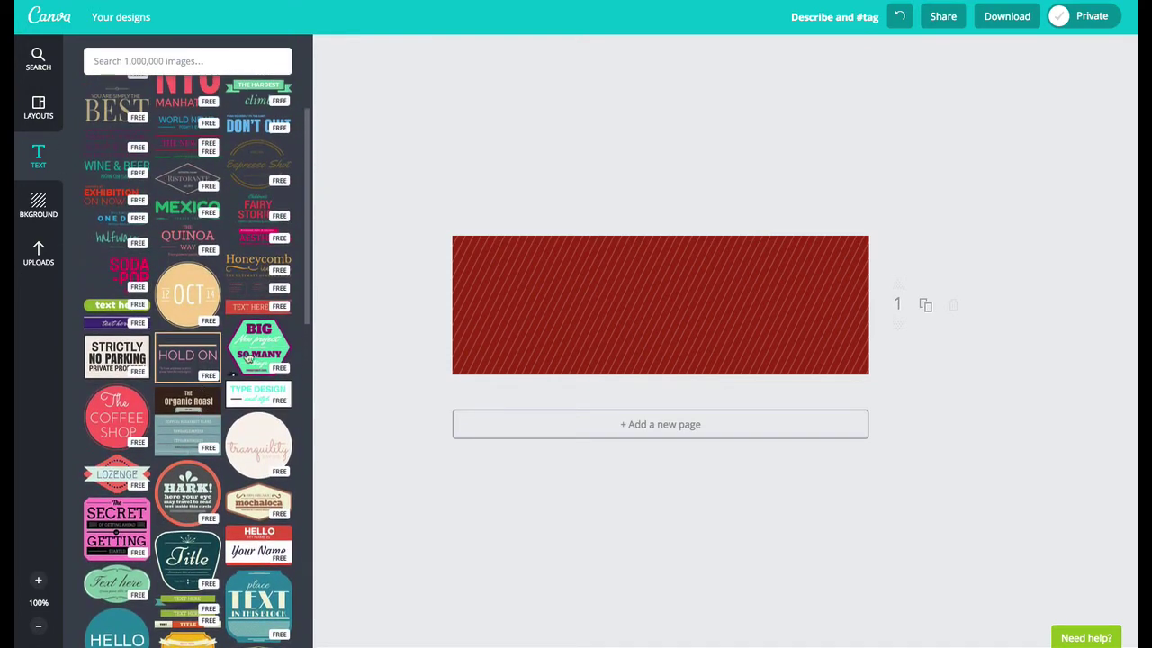
scroll(217, 335, up, 4)
scroll(217, 335, up, 1)
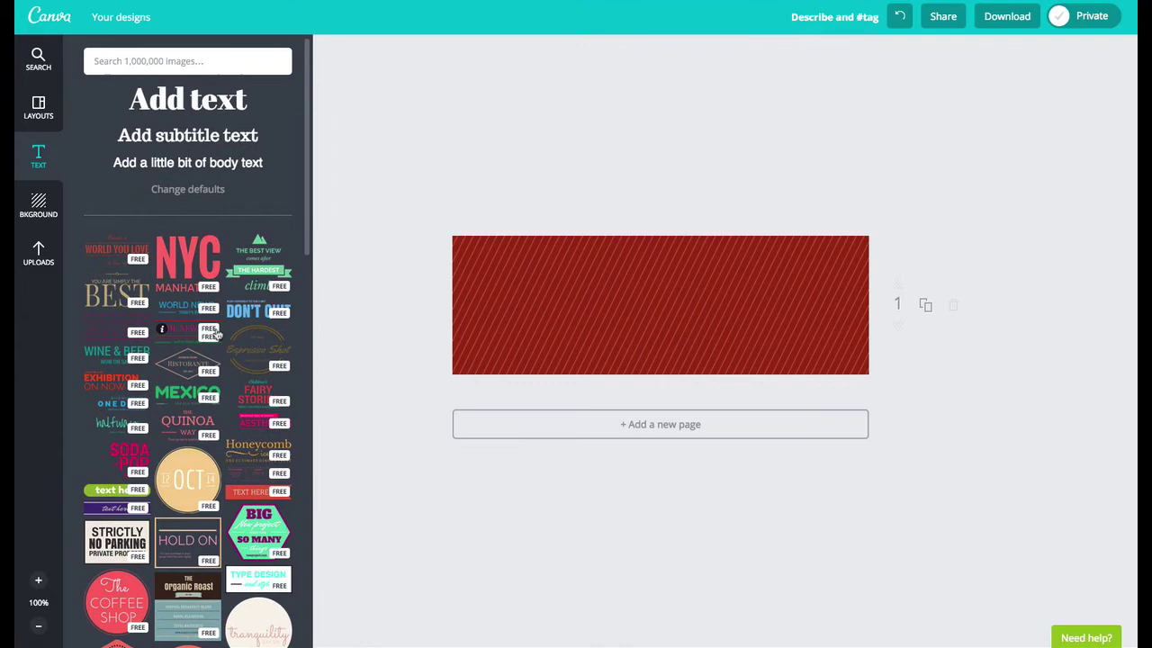
click(203, 107)
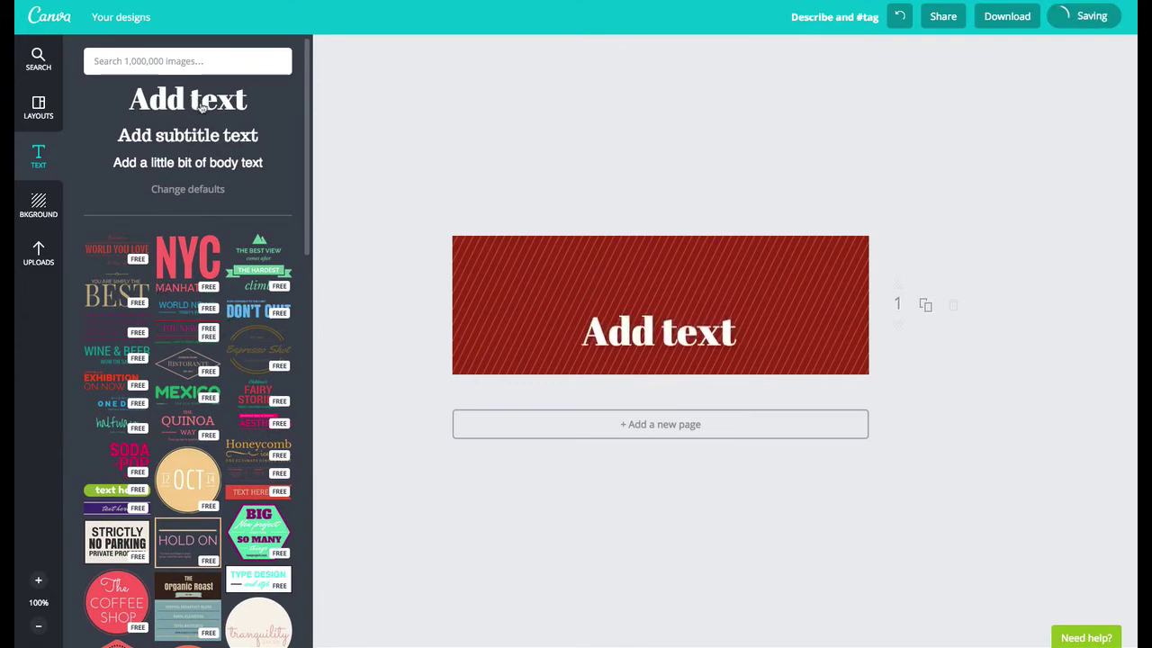
Try the Allura font on the heading, then delete the heading
click(668, 334)
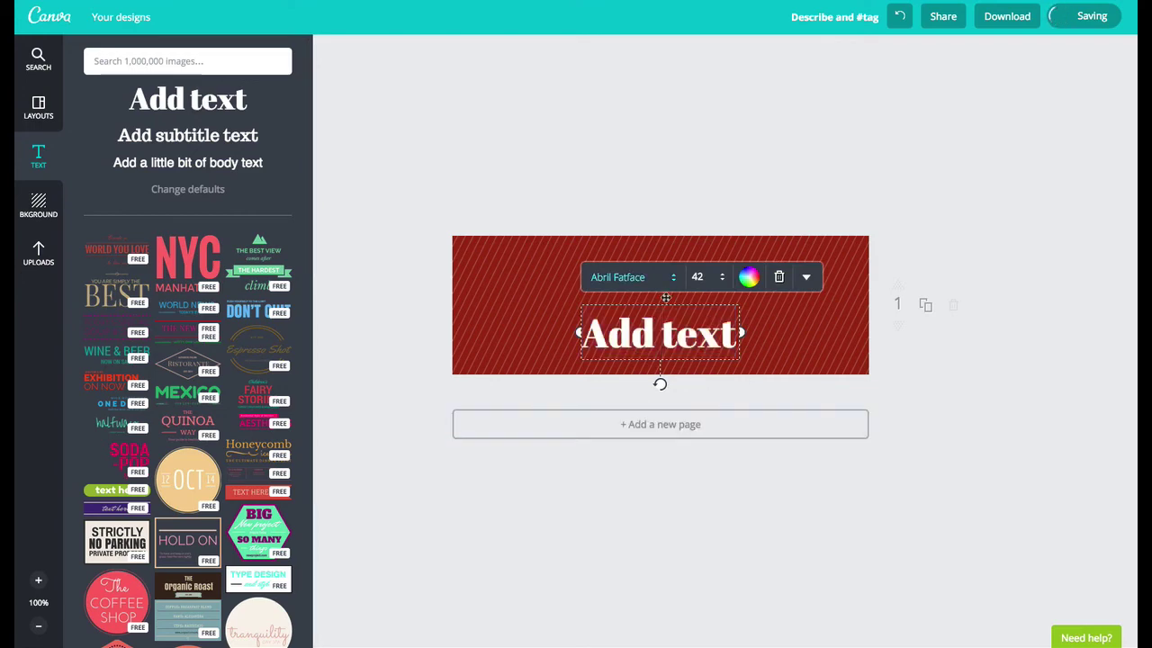
drag(737, 335, 581, 335)
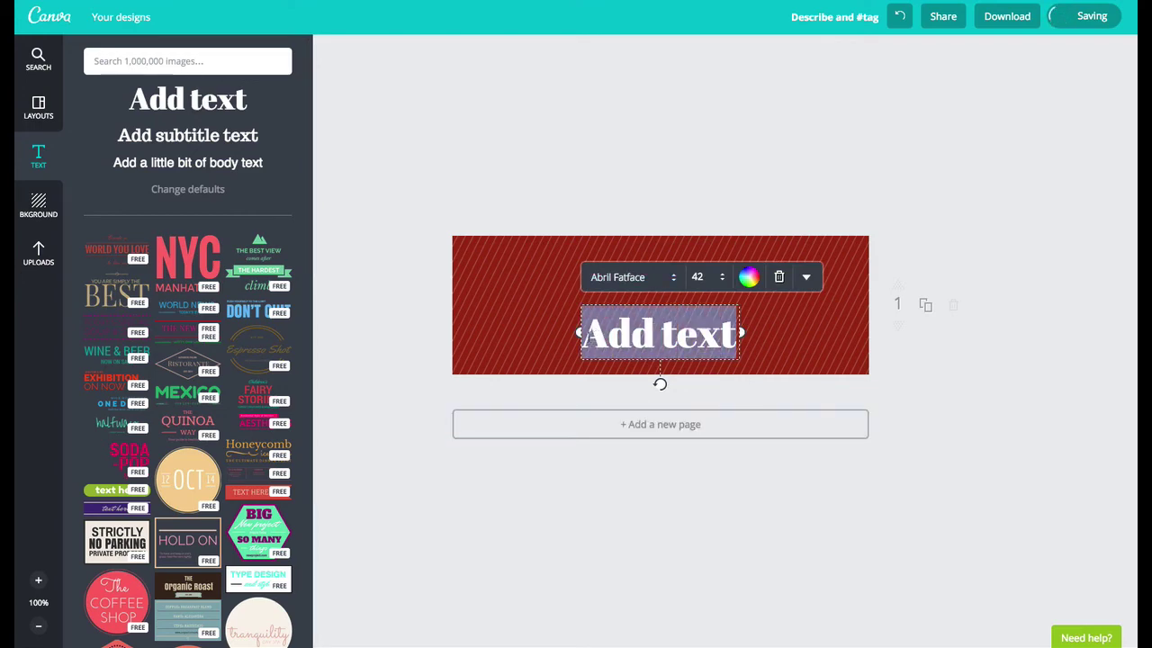
click(617, 276)
click(646, 336)
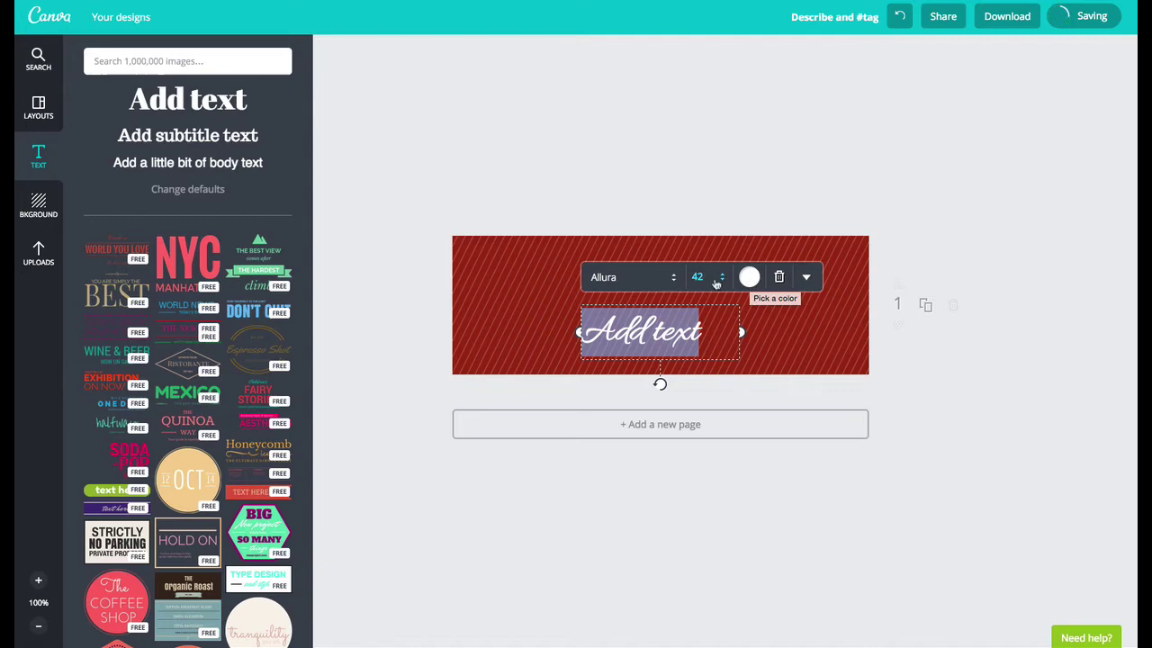
click(779, 280)
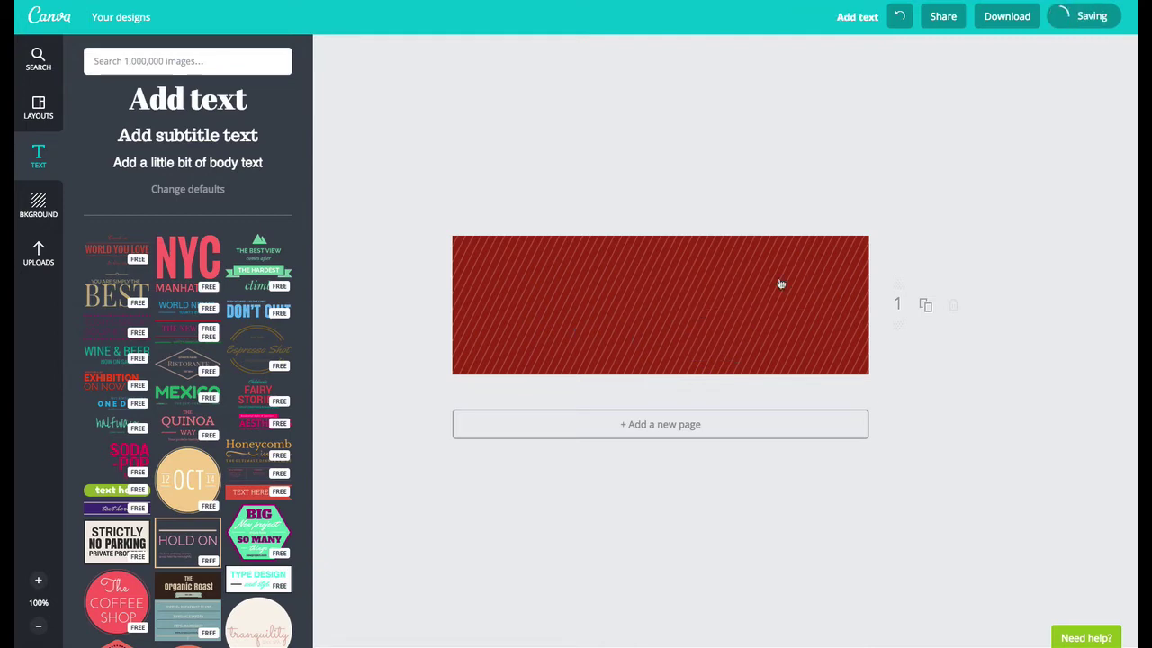
Add the Exhibition On Now text layout and make its ON NOW line white
click(111, 385)
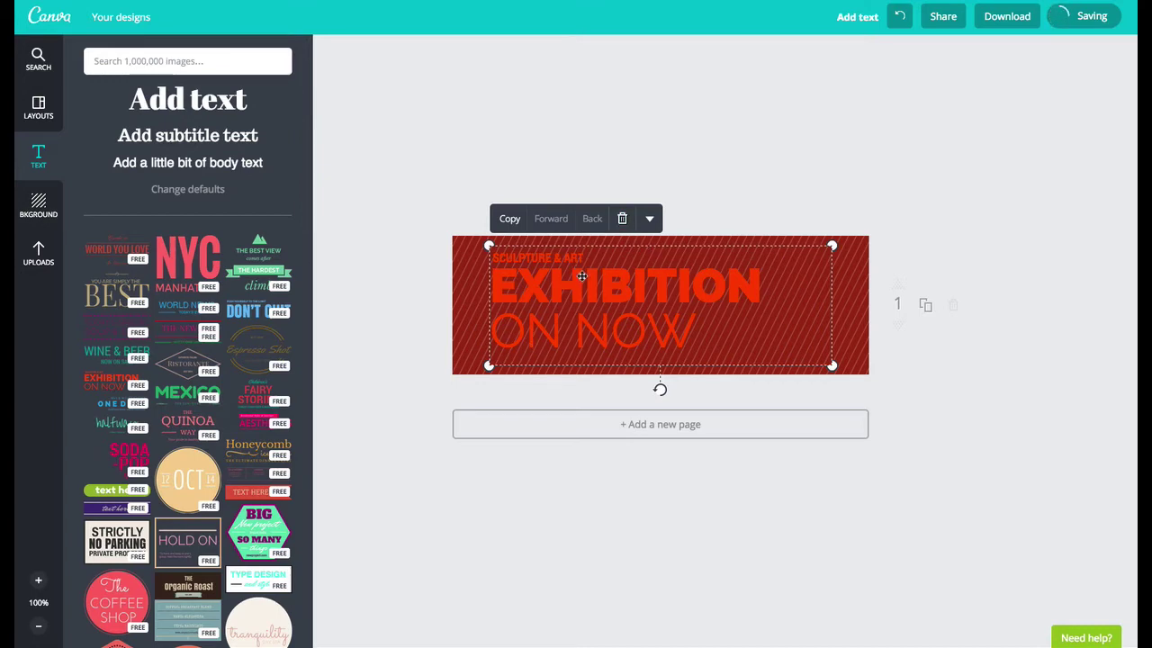
double_click(601, 302)
triple_click(699, 336)
click(658, 218)
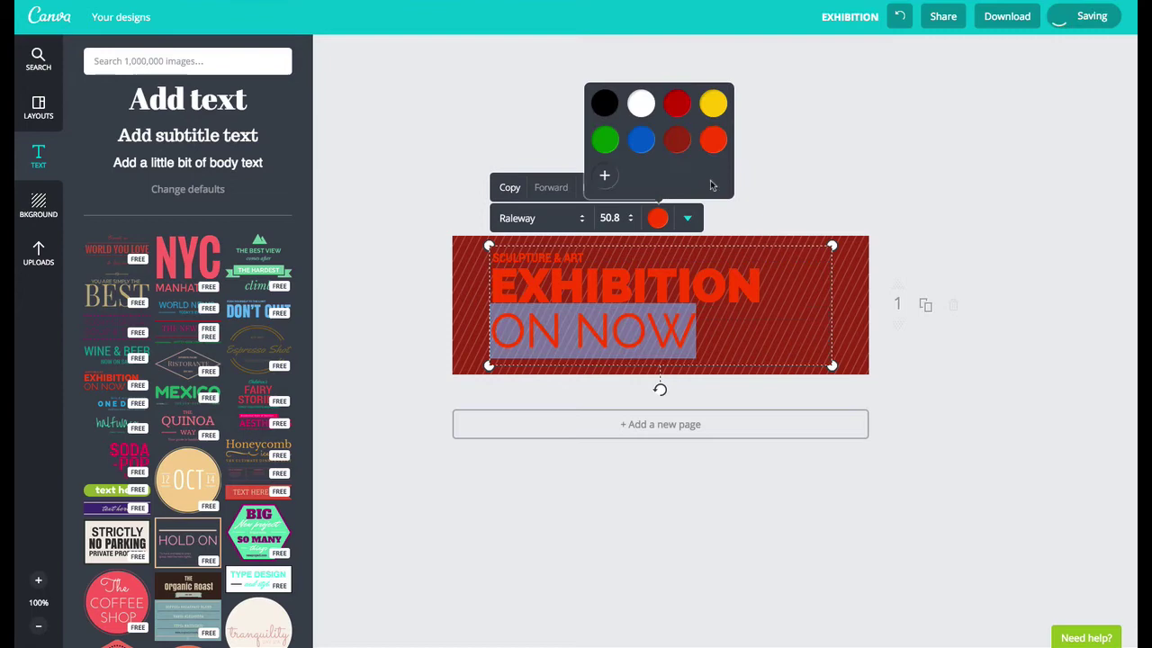
click(642, 106)
click(817, 156)
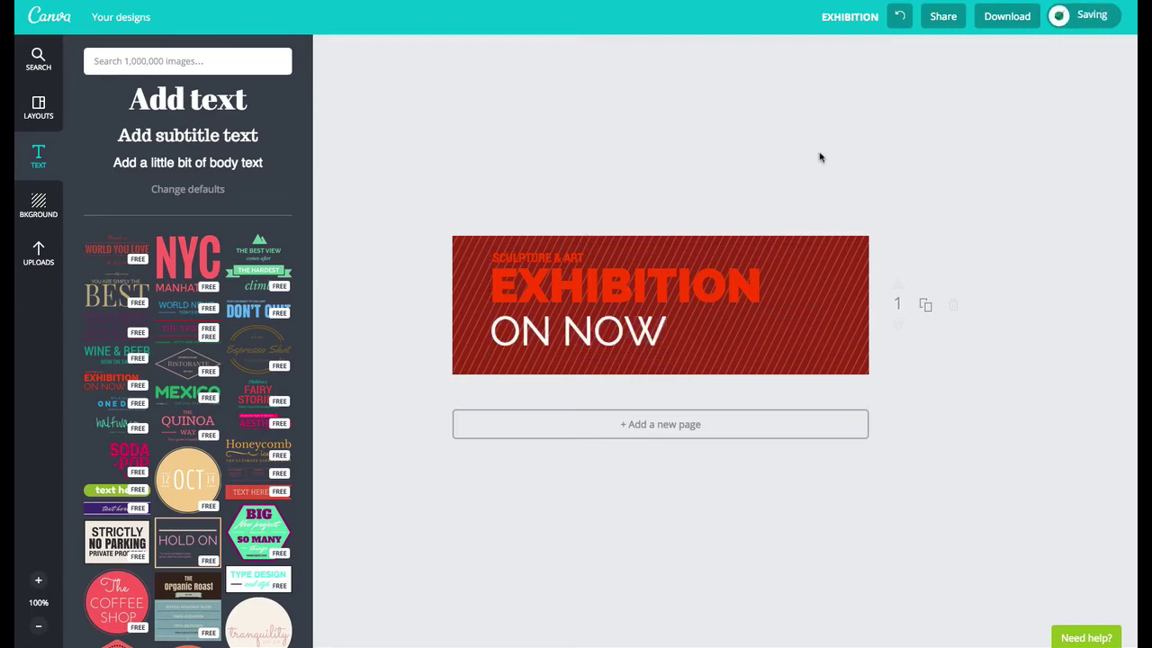
Give the word EXHIBITION a custom light grey colour
double_click(694, 290)
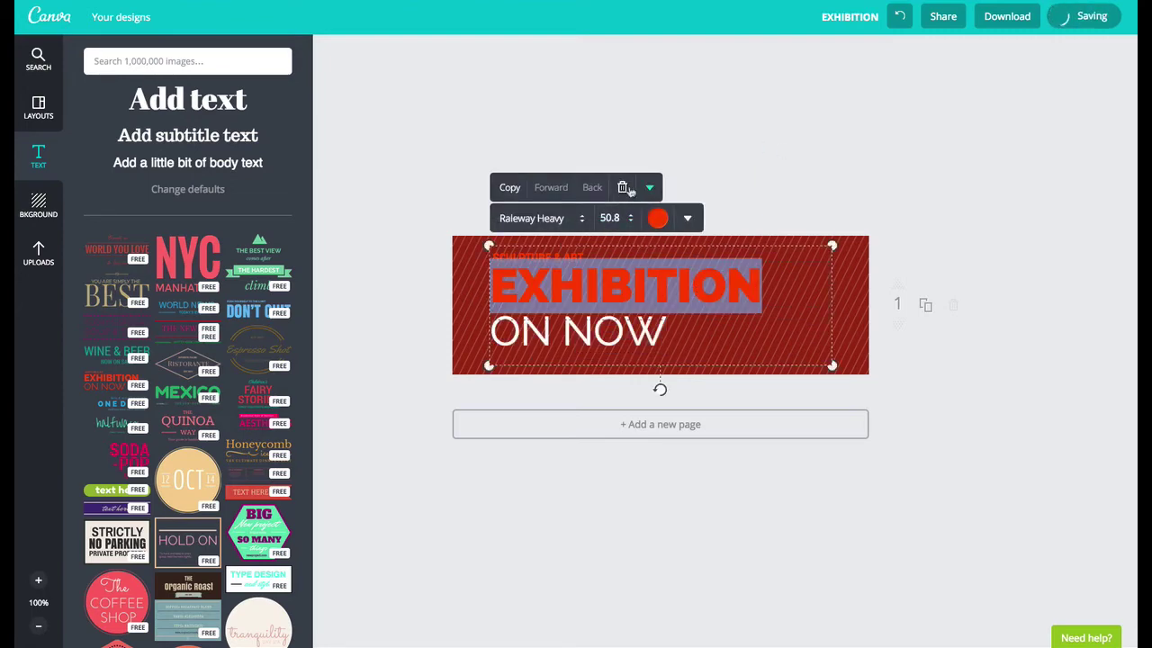
click(659, 220)
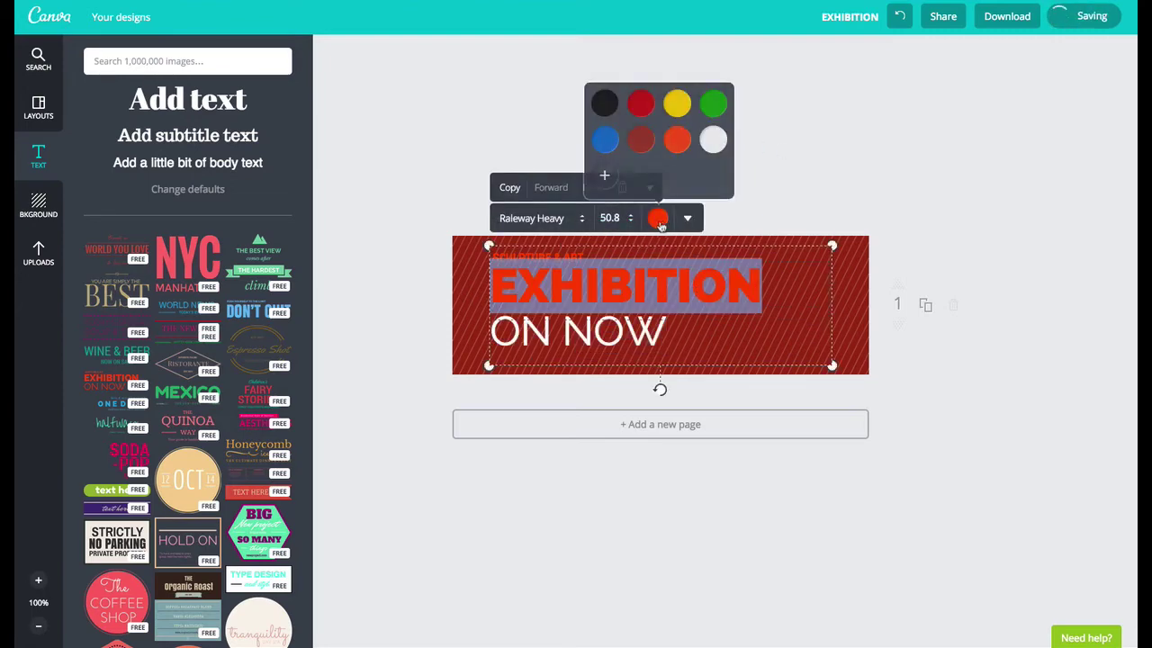
click(606, 178)
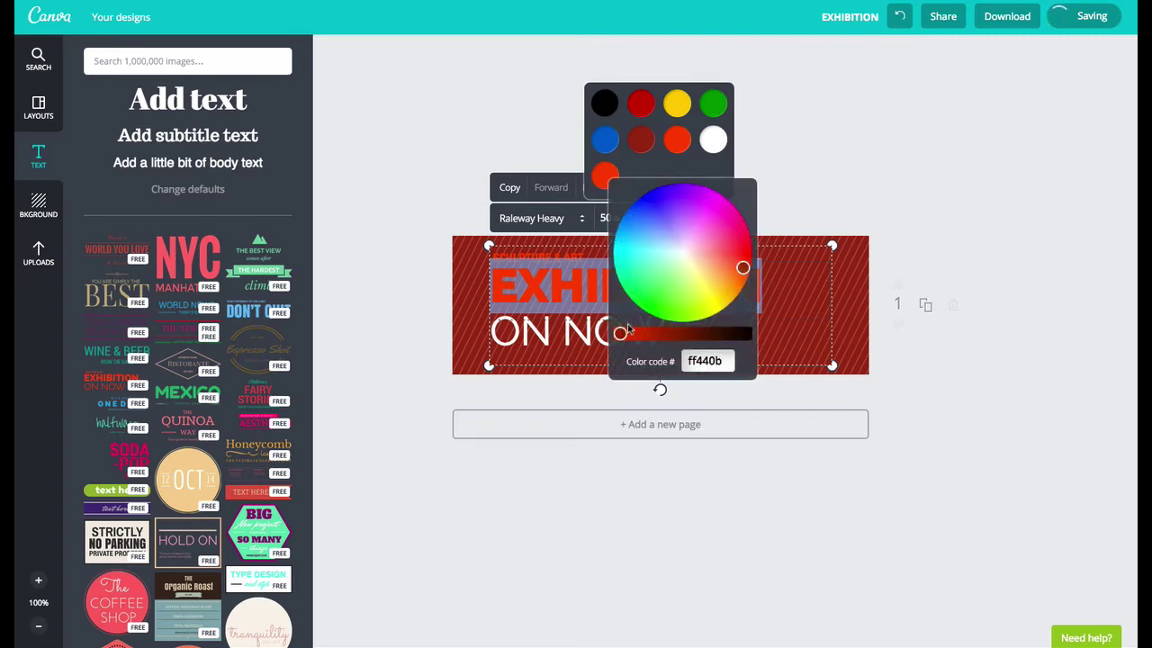
drag(738, 267, 686, 255)
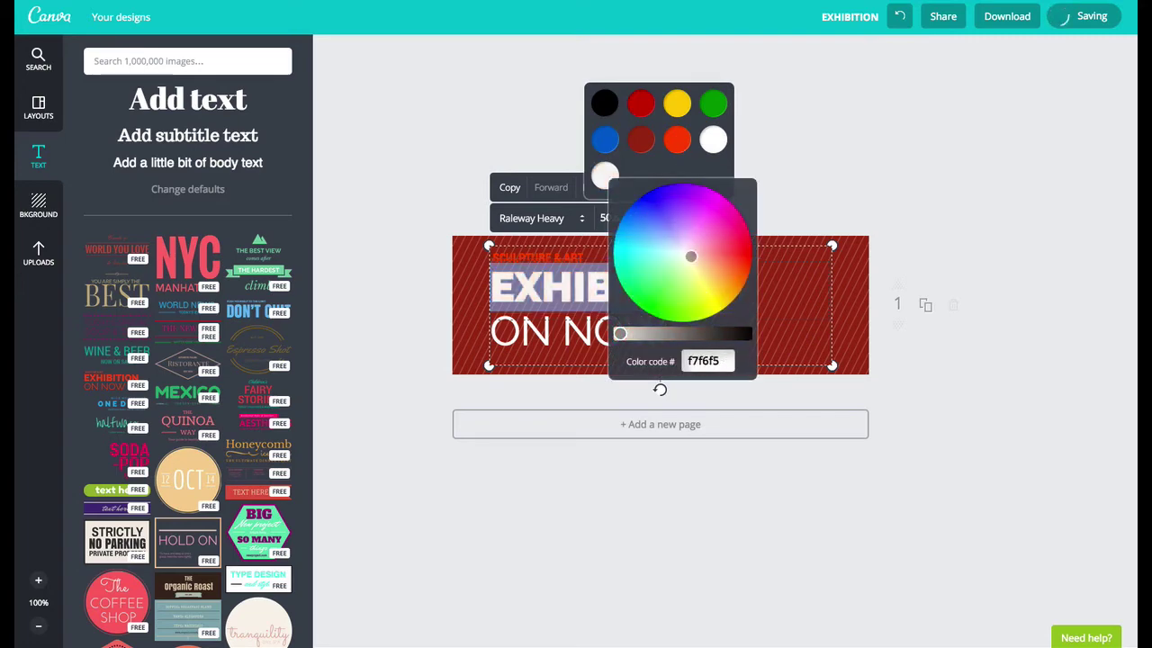
mouse_move(619, 334)
mouse_down()
mouse_move(708, 334)
mouse_move(619, 334)
mouse_up()
drag(687, 255, 686, 259)
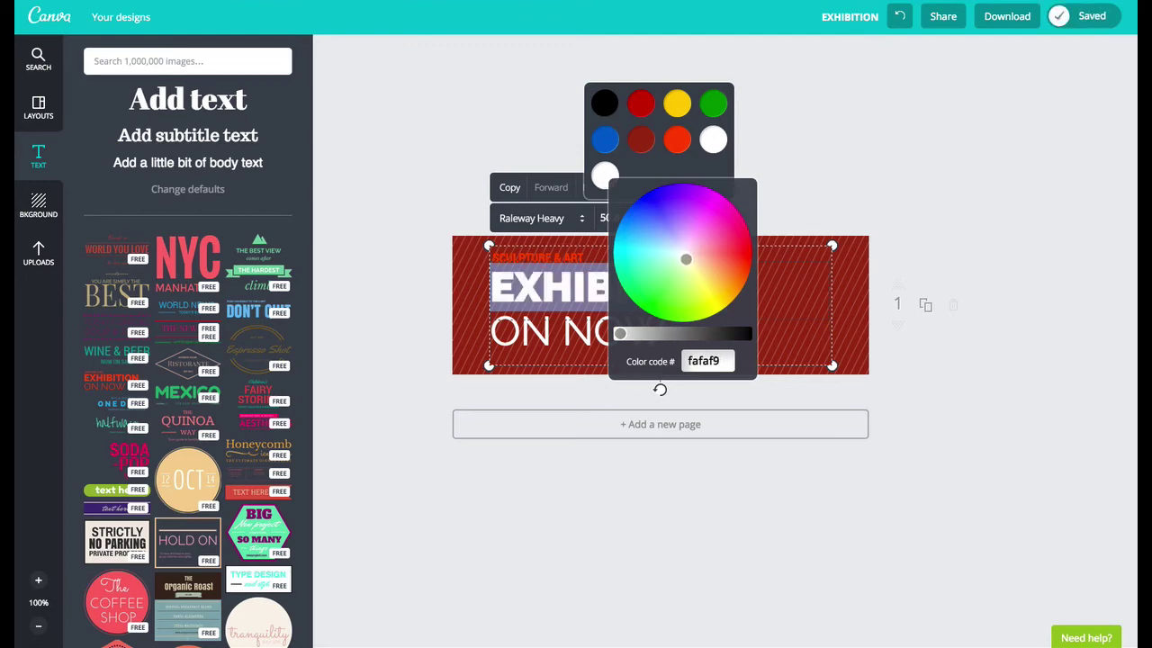
drag(619, 333, 632, 334)
click(858, 172)
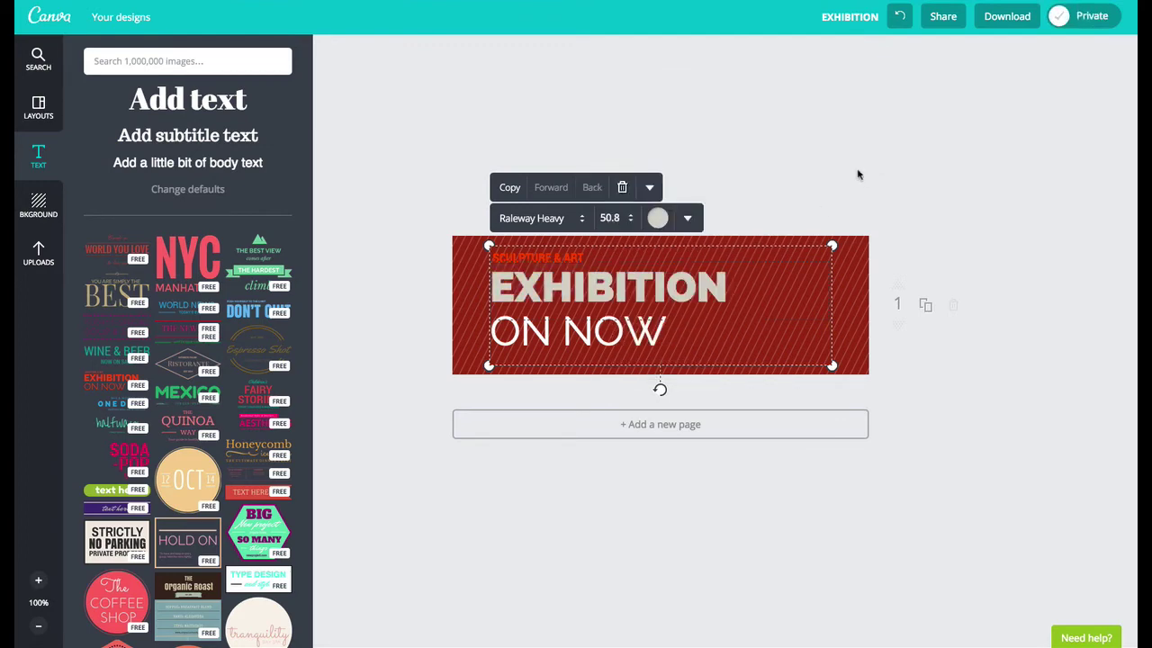
Make the SCULPTURE & ART line white
triple_click(576, 259)
click(658, 218)
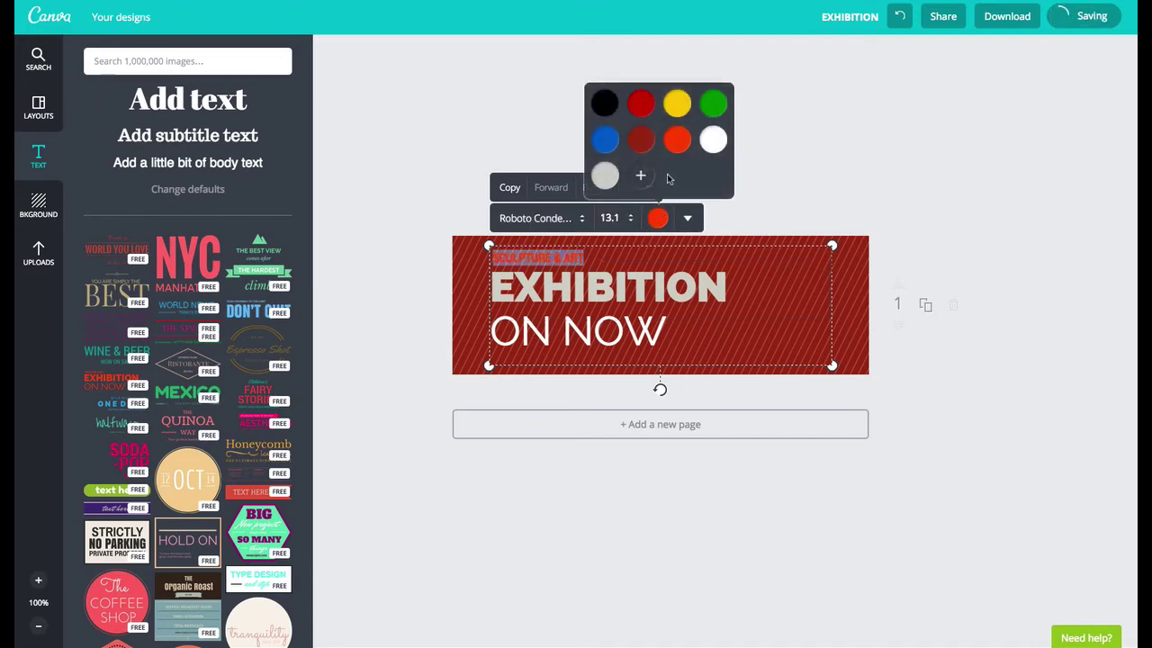
click(714, 141)
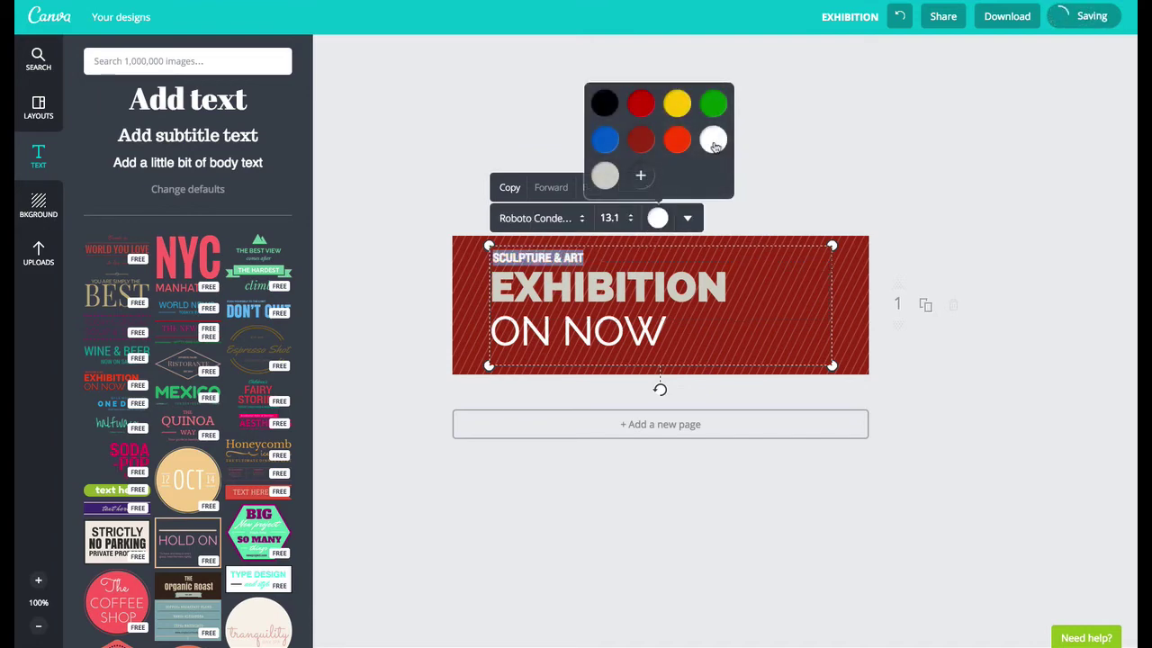
click(822, 148)
click(586, 258)
drag(586, 258, 470, 257)
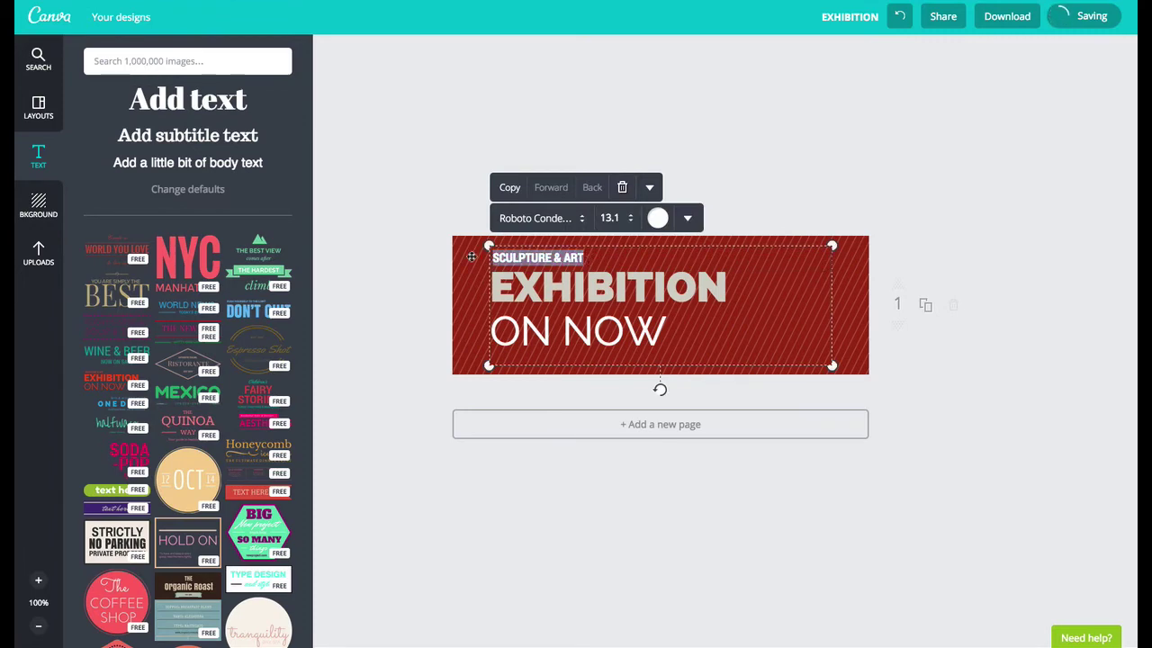
Replace the text lines with 'THI HISTORY OF STILL' and 'PHOTOGRAPHY'
text(T)
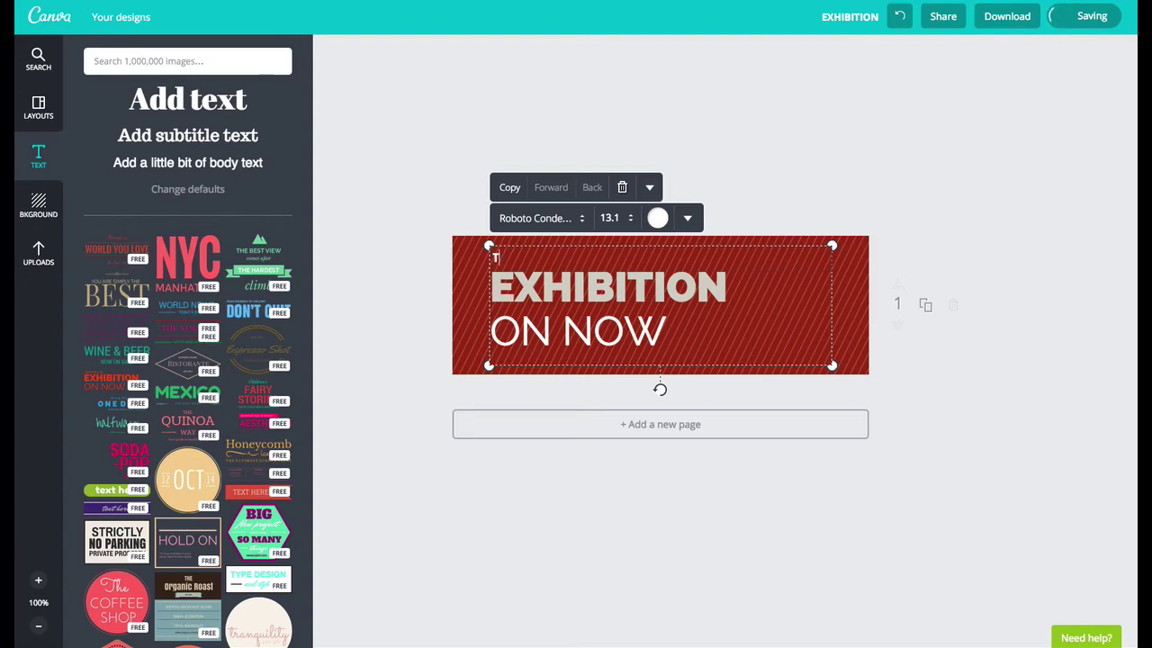
key(BackSpace)
text(THI)
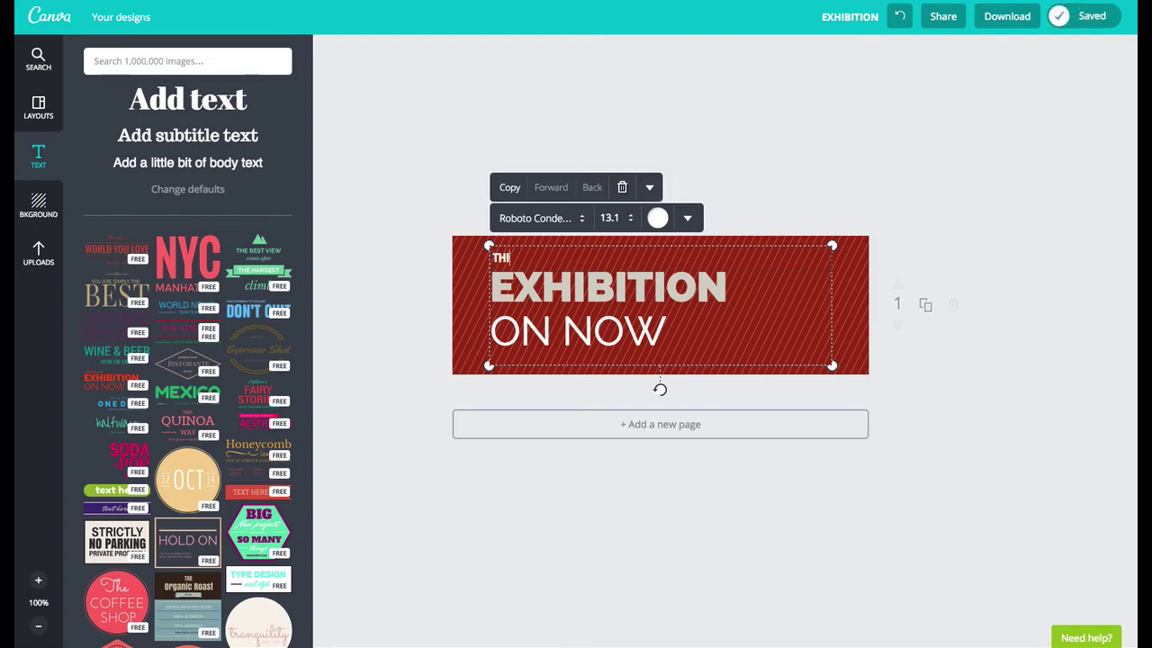
text( HISTORY OF ST)
text(ILL)
double_click(608, 292)
text(PHOTOGRAPHY)
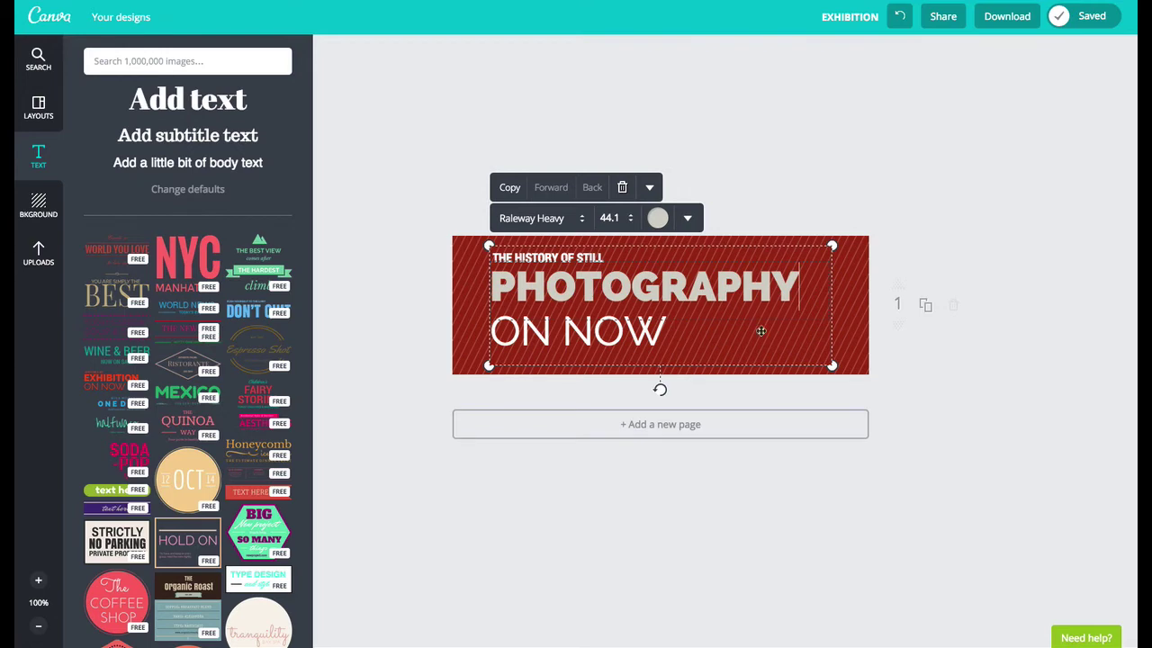
click(938, 353)
Delete the ON NOW line and resize the title text box to fit the banner
triple_click(636, 327)
click(676, 335)
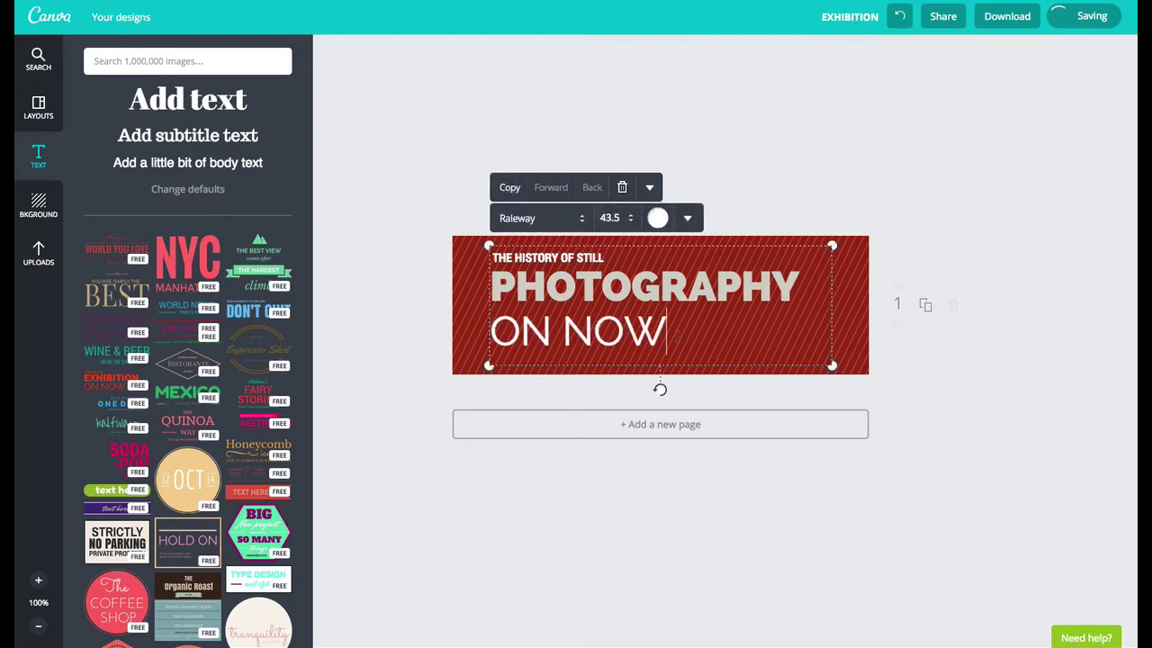
drag(677, 335, 490, 333)
key(BackSpace)
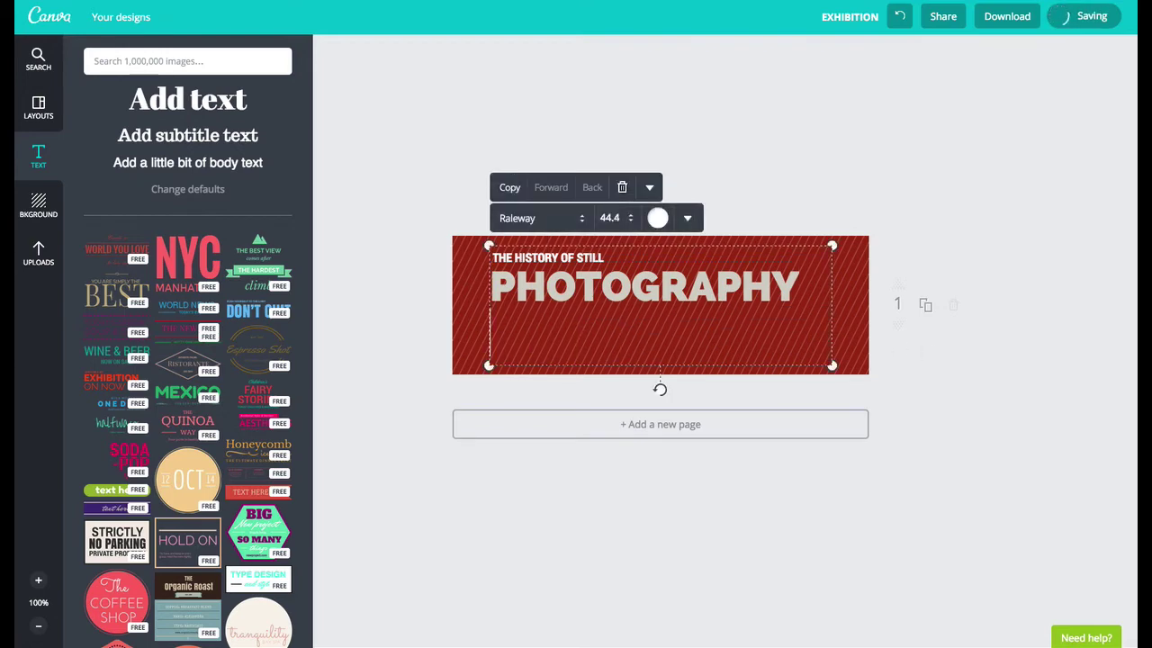
click(912, 343)
double_click(764, 301)
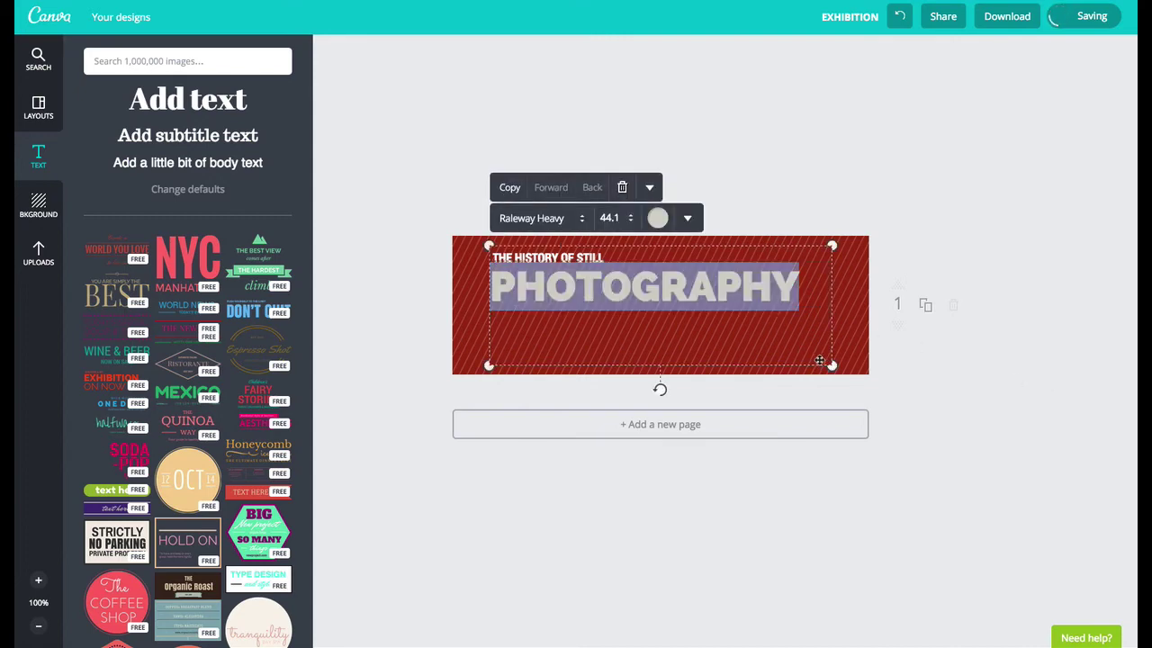
drag(830, 366, 841, 335)
Move the title text down-left into the banner's lower half and enlarge it across the width
click(660, 384)
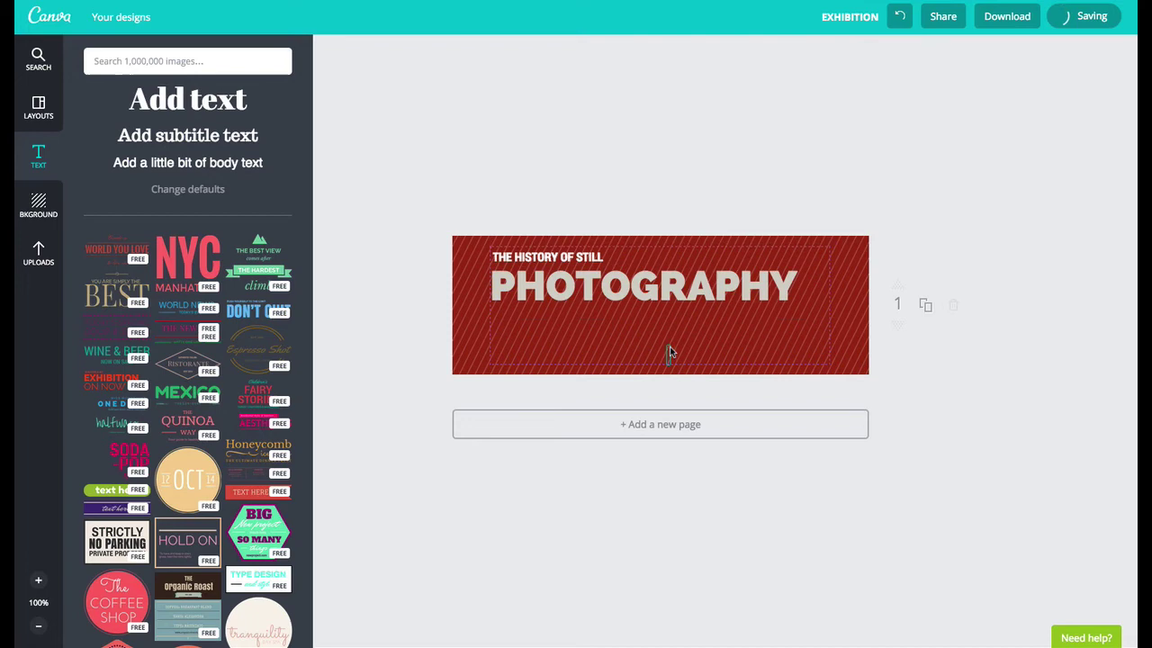
click(714, 361)
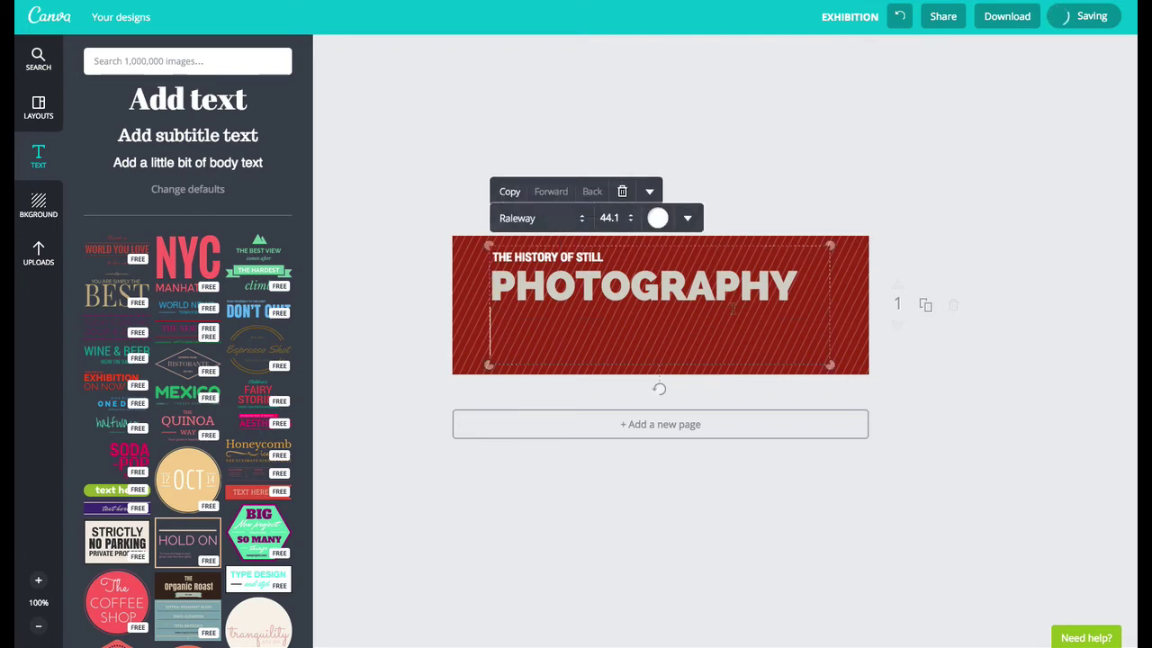
triple_click(819, 264)
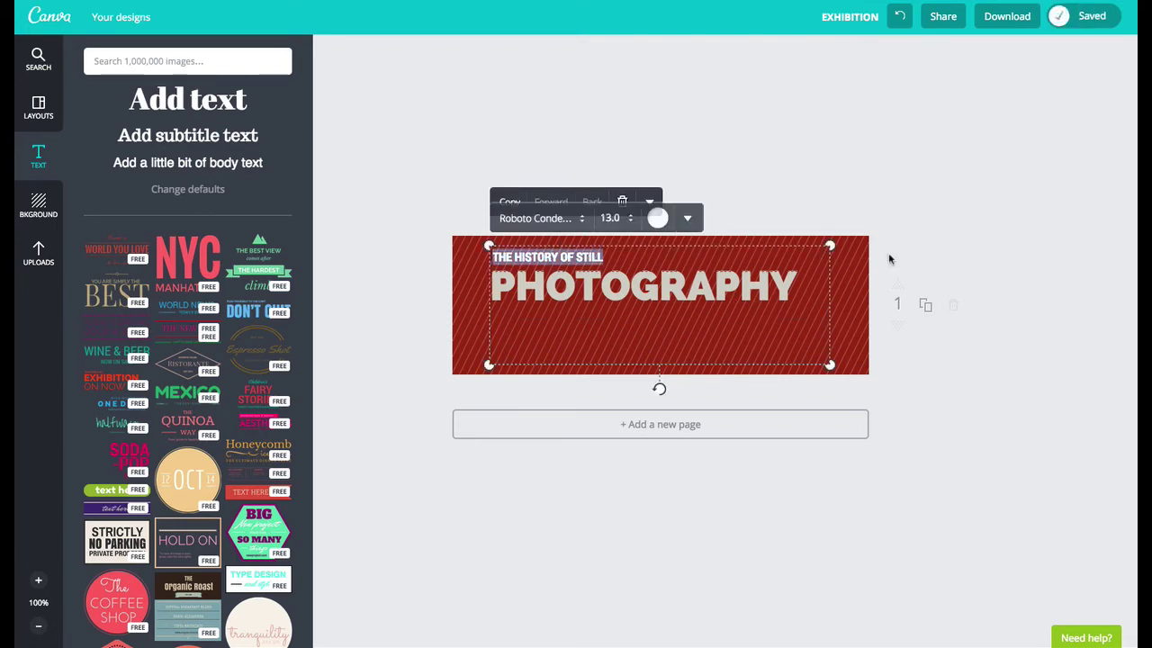
click(770, 206)
triple_click(772, 252)
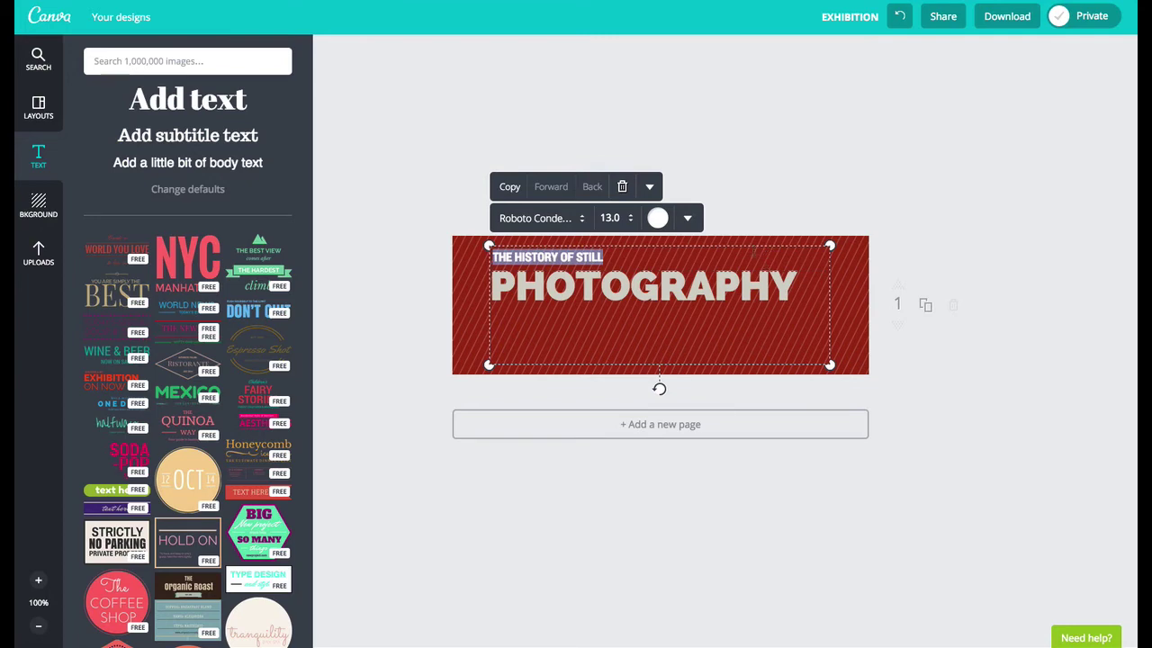
click(754, 252)
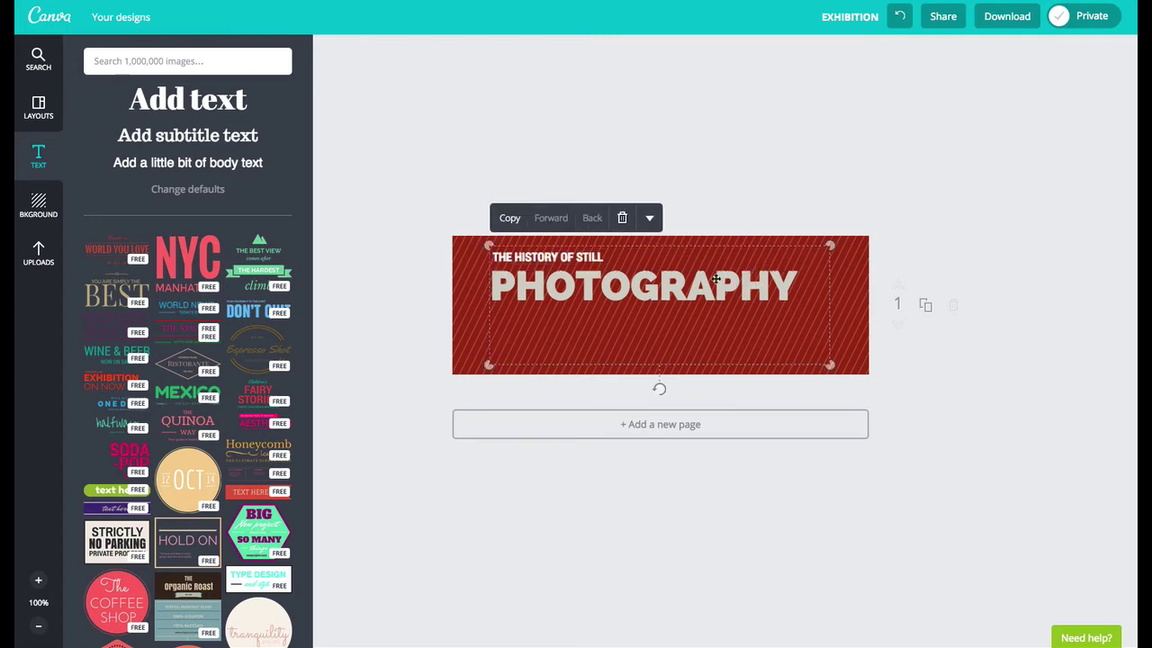
drag(712, 247, 689, 302)
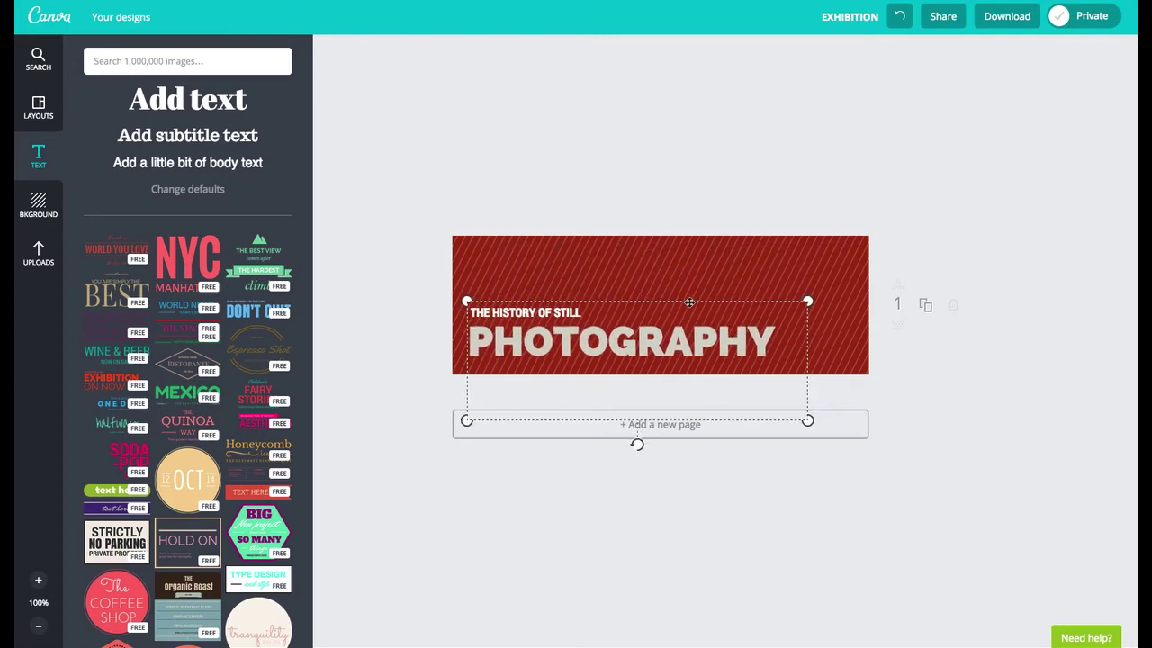
drag(807, 301, 840, 288)
click(789, 173)
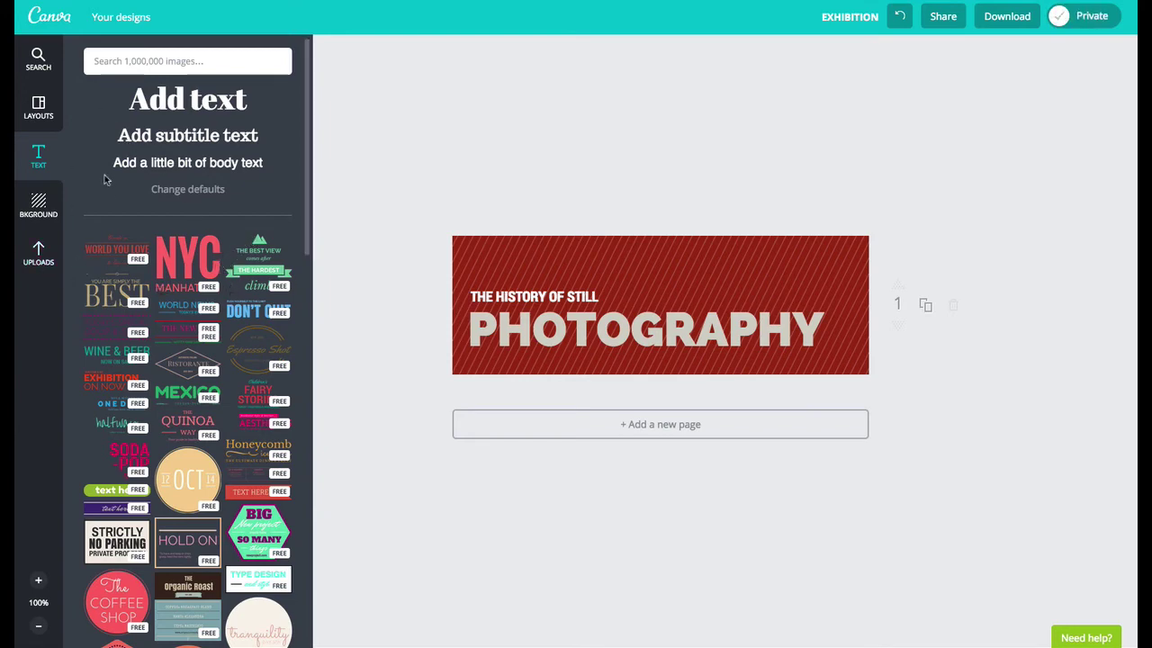
Search the Icons category for 'camera' and scroll through the results
click(38, 59)
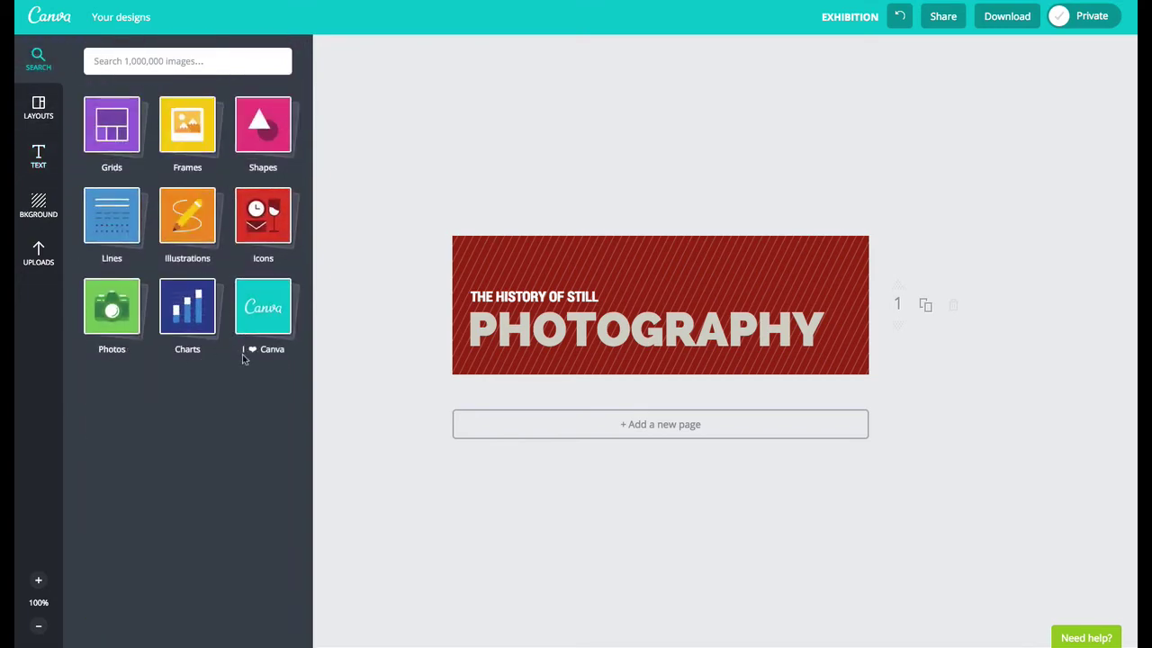
click(266, 216)
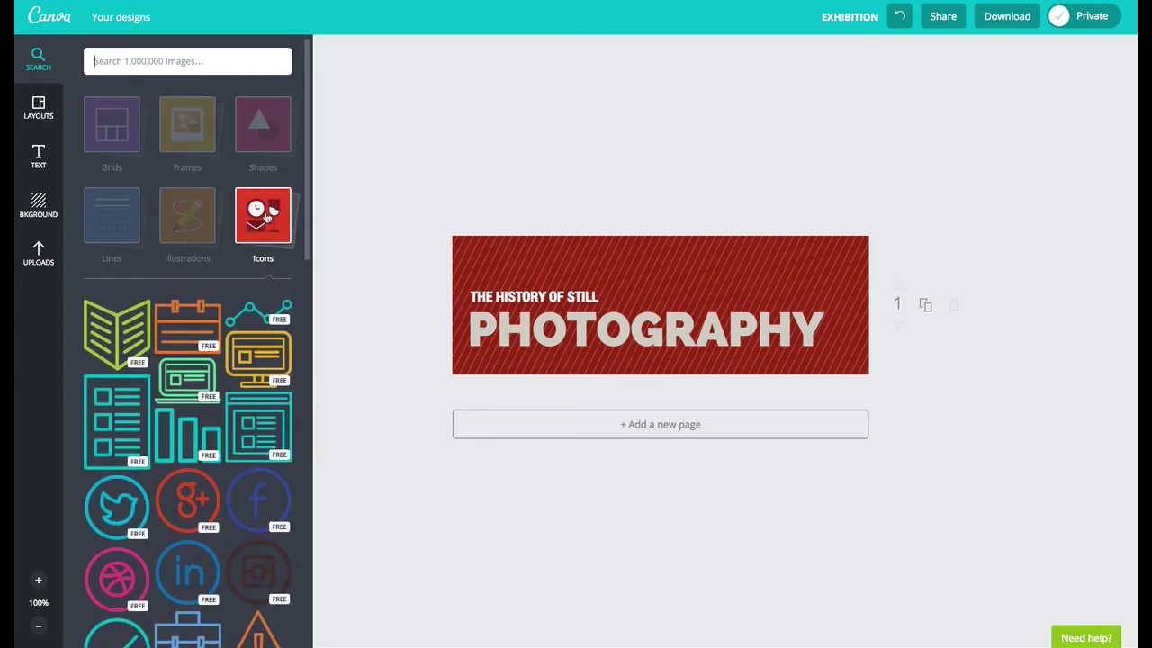
click(218, 68)
text(camera)
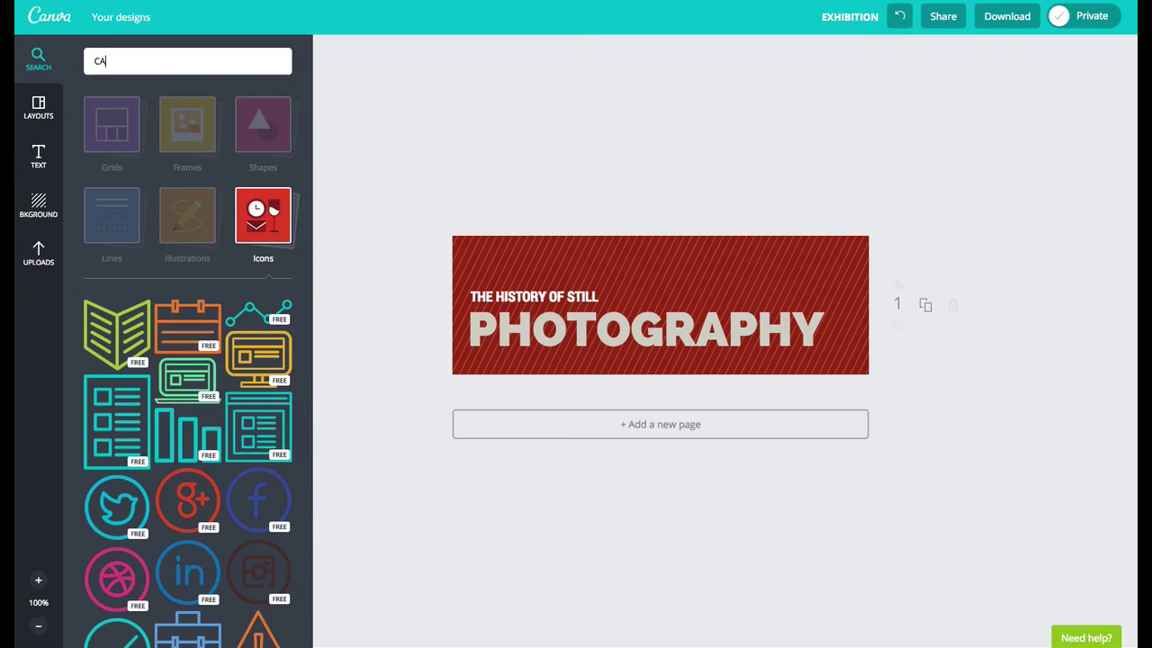
key(Return)
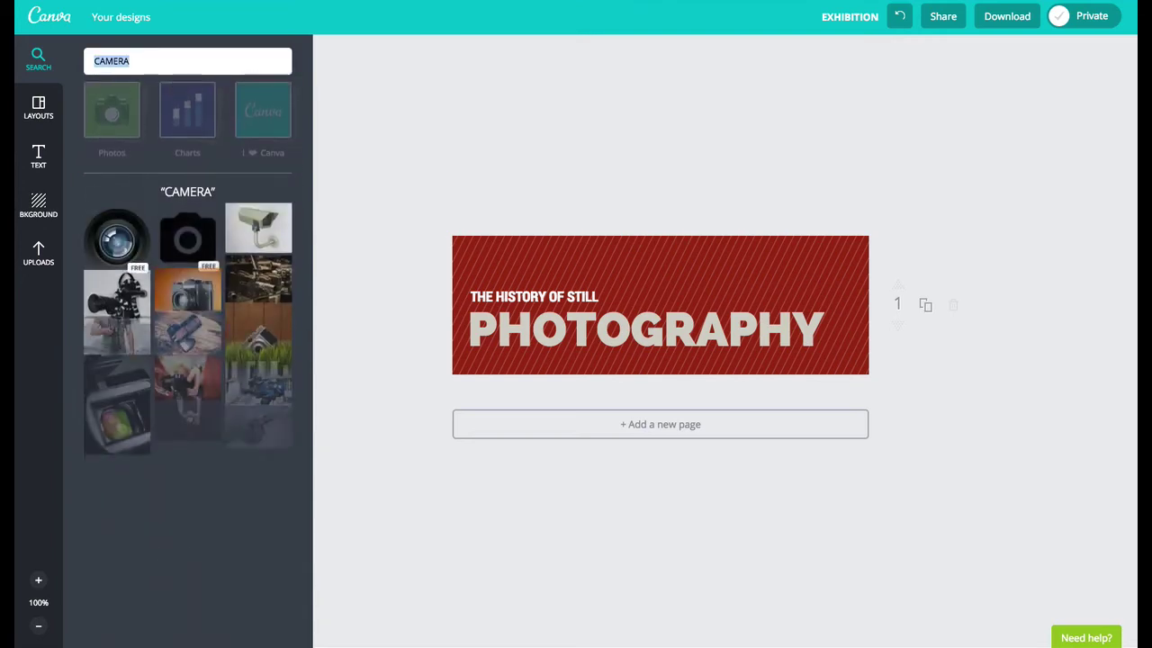
scroll(205, 311, down, 5)
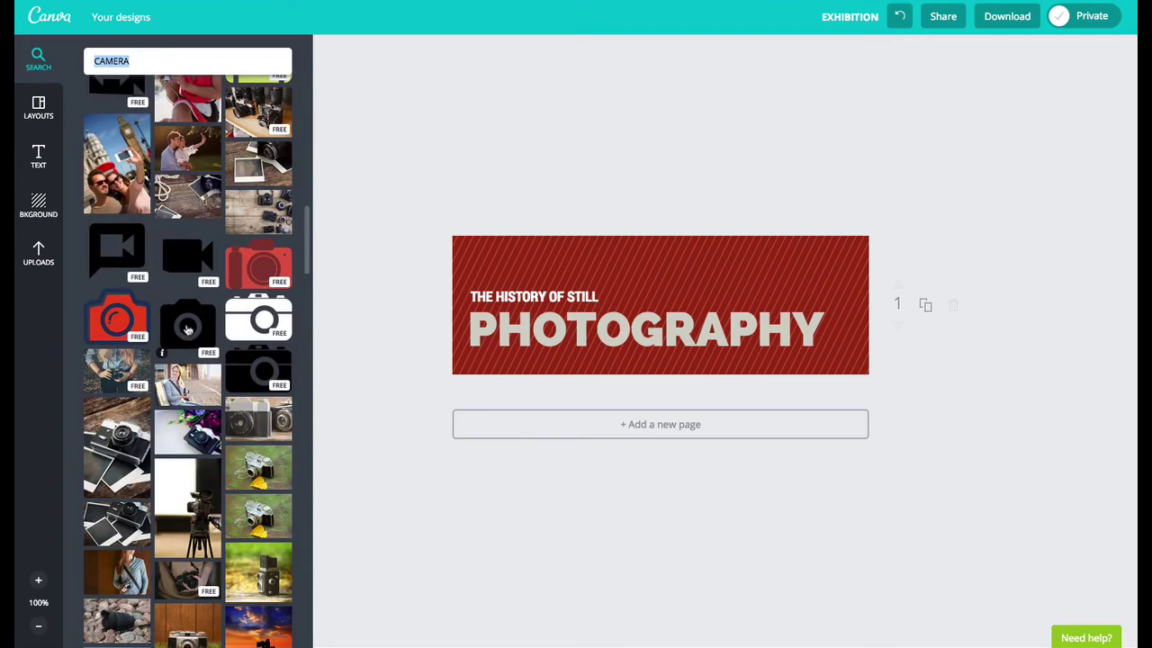
Add the black camera icon, enlarge it on the banner's right, and send it behind the title
click(189, 328)
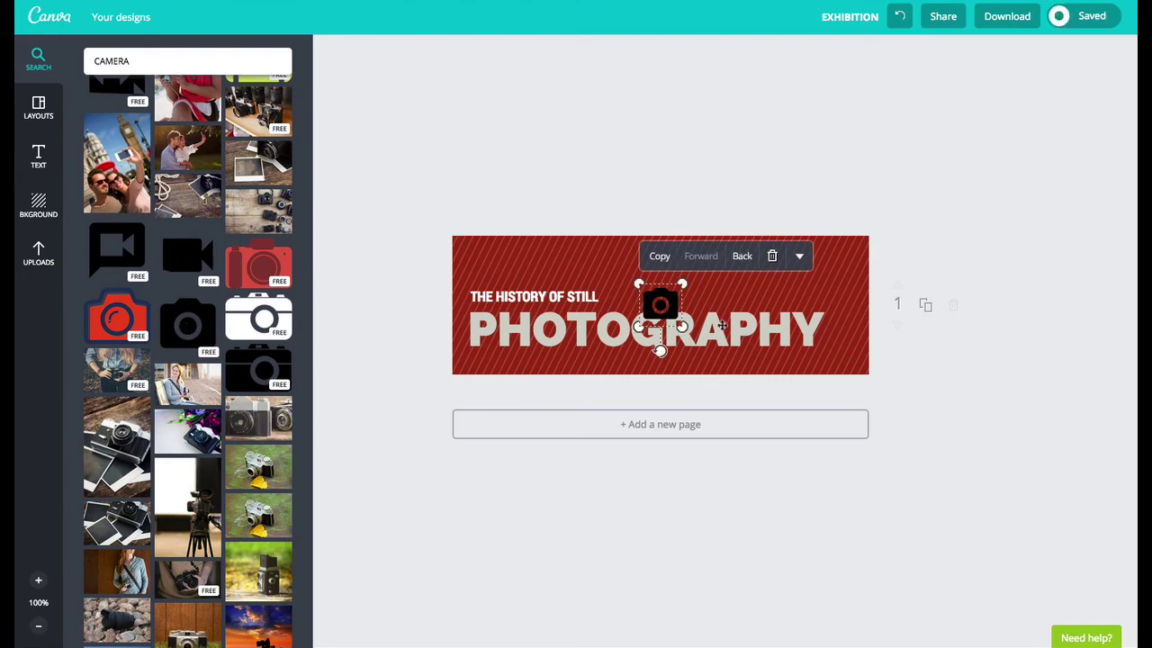
drag(682, 326, 776, 333)
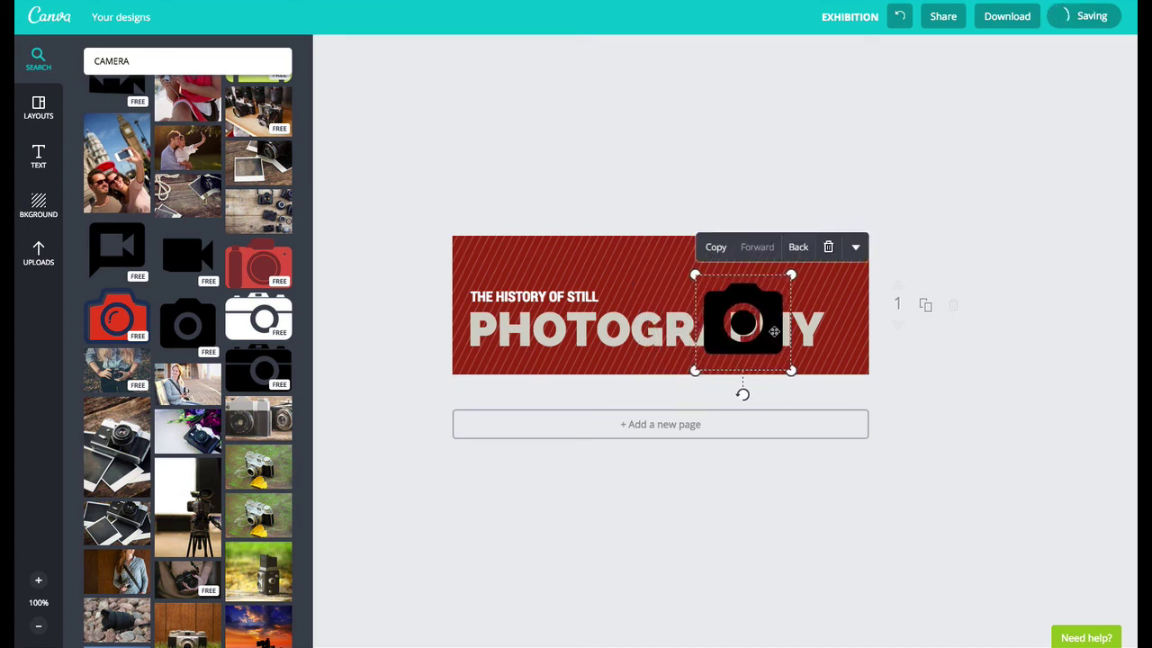
drag(792, 275, 852, 249)
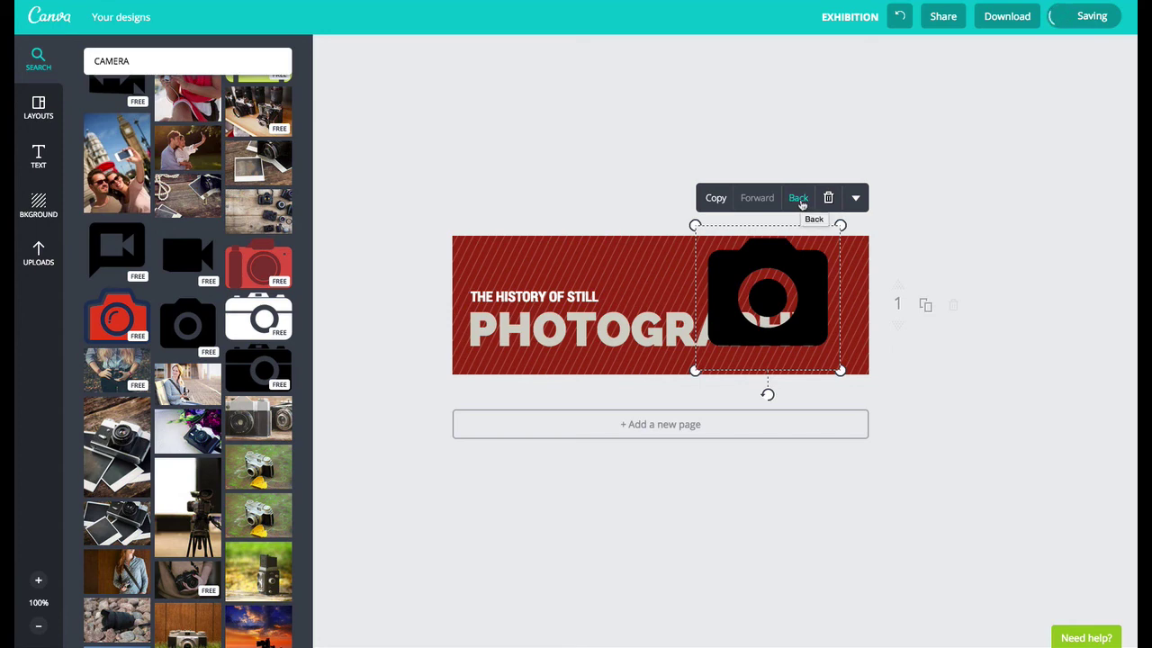
click(799, 198)
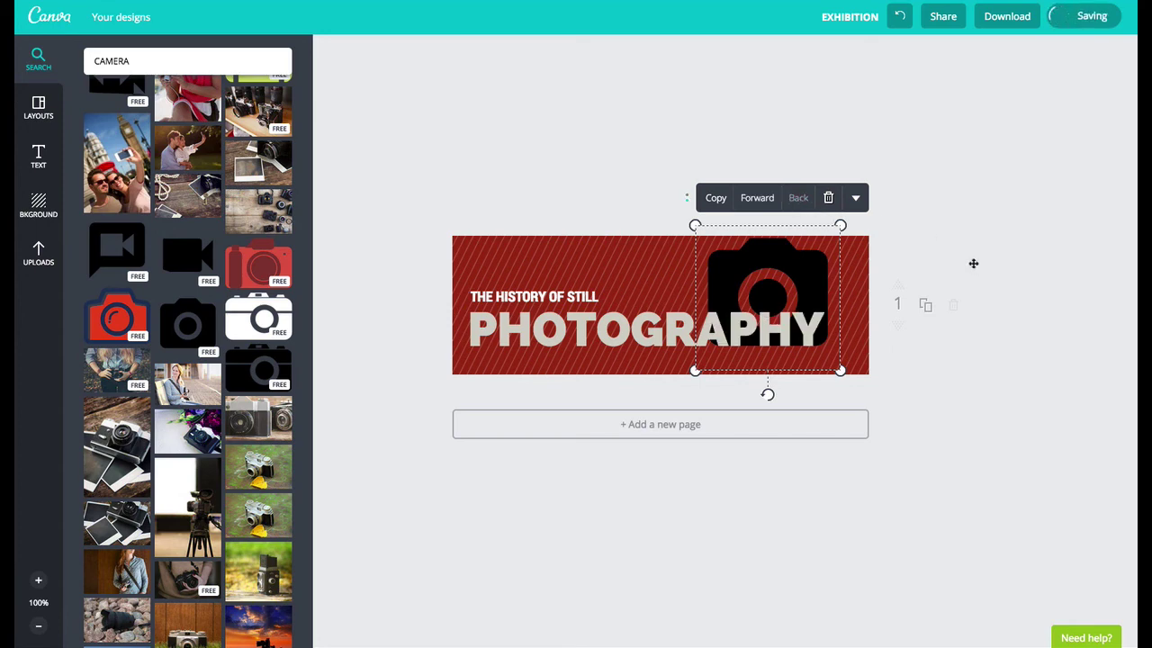
Set the camera icon's transparency to 35 and enlarge it slightly down and left
click(856, 199)
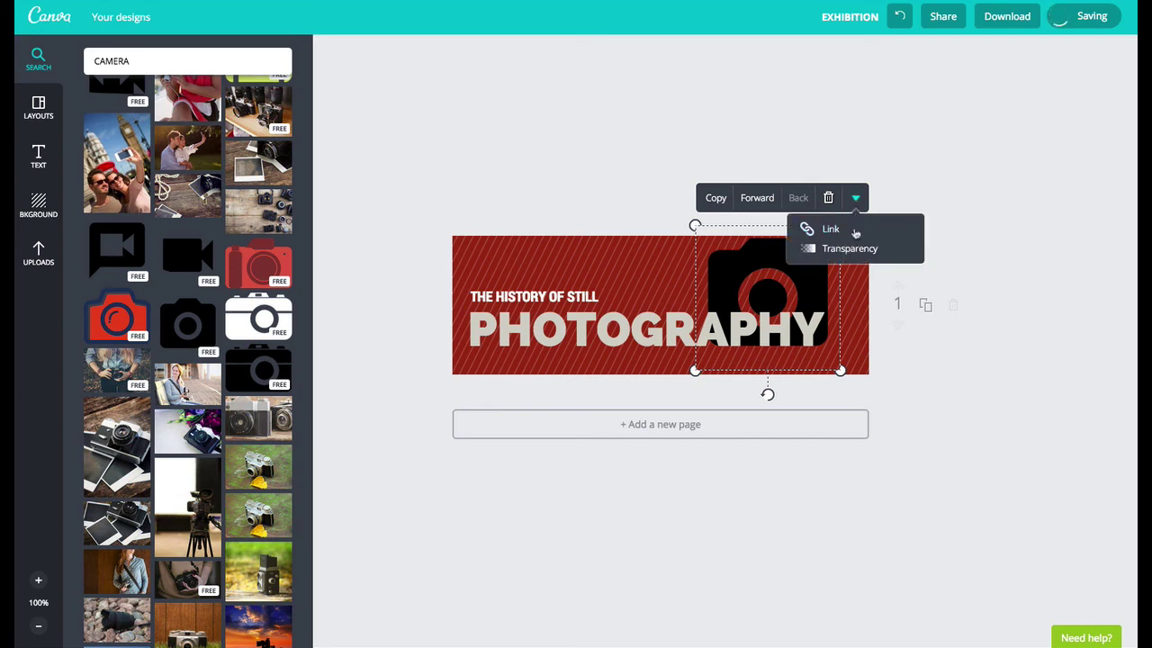
click(848, 248)
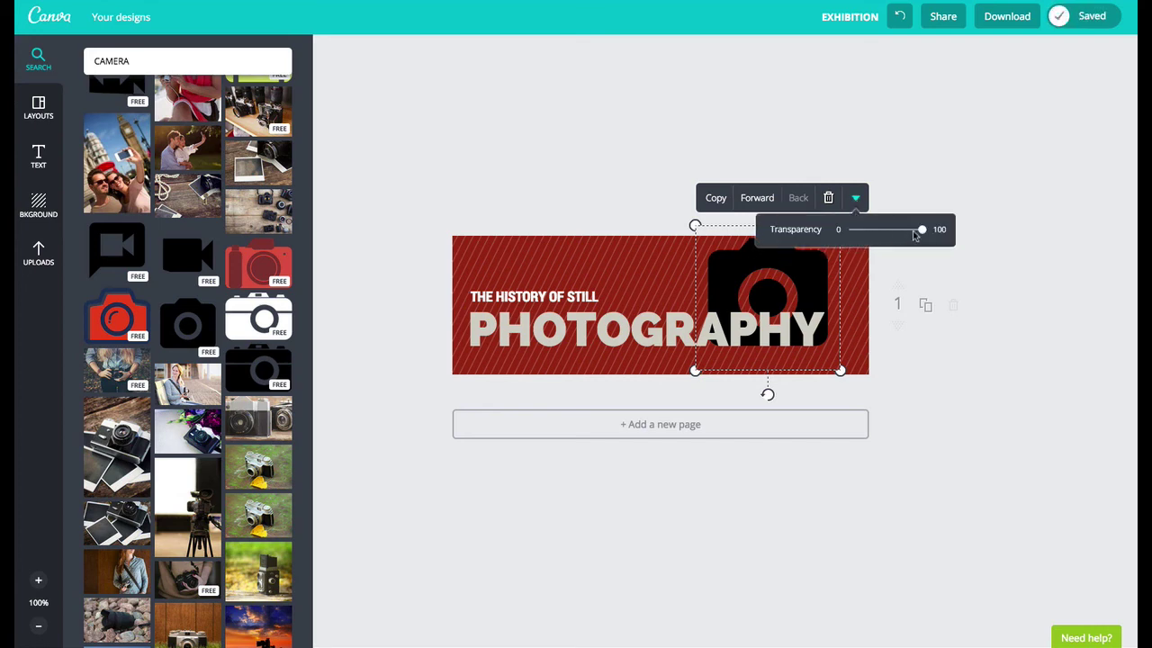
drag(914, 232, 882, 232)
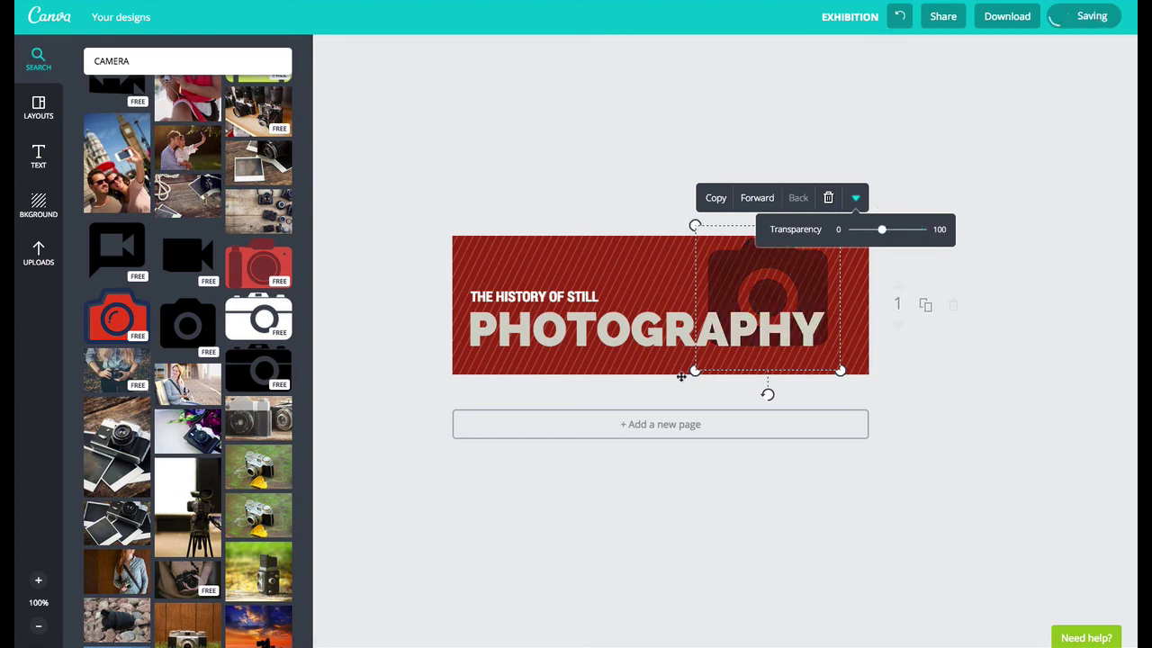
drag(694, 371, 645, 394)
click(1005, 321)
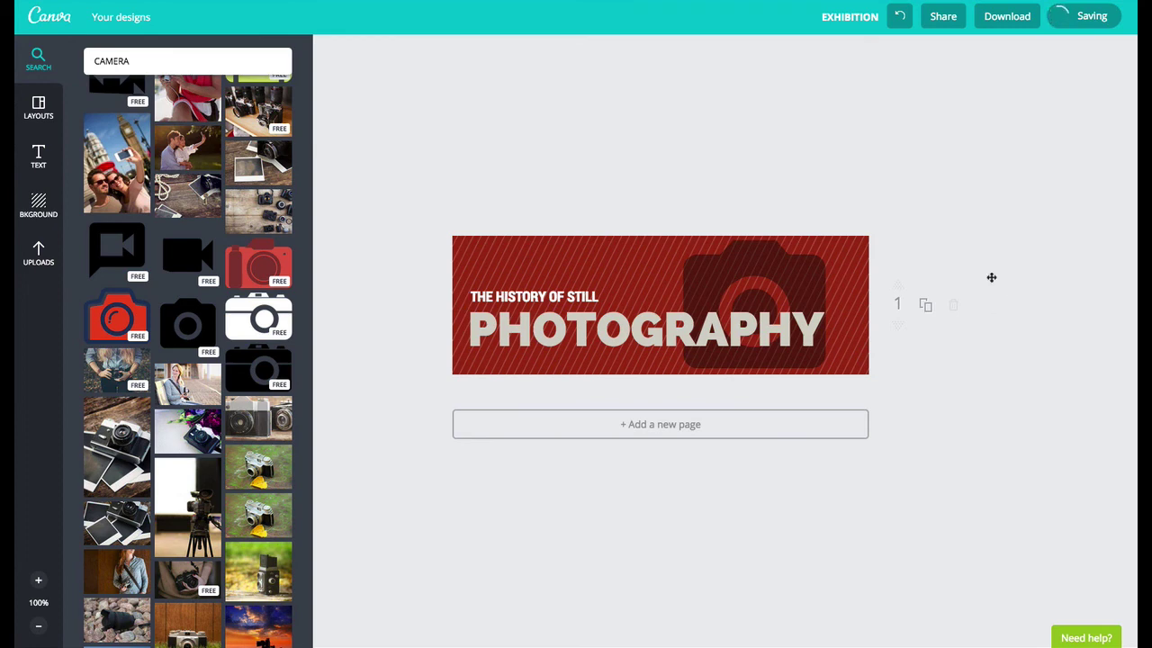
Download the banner as the image EXHIBITION.png and reposition its preview window
click(999, 22)
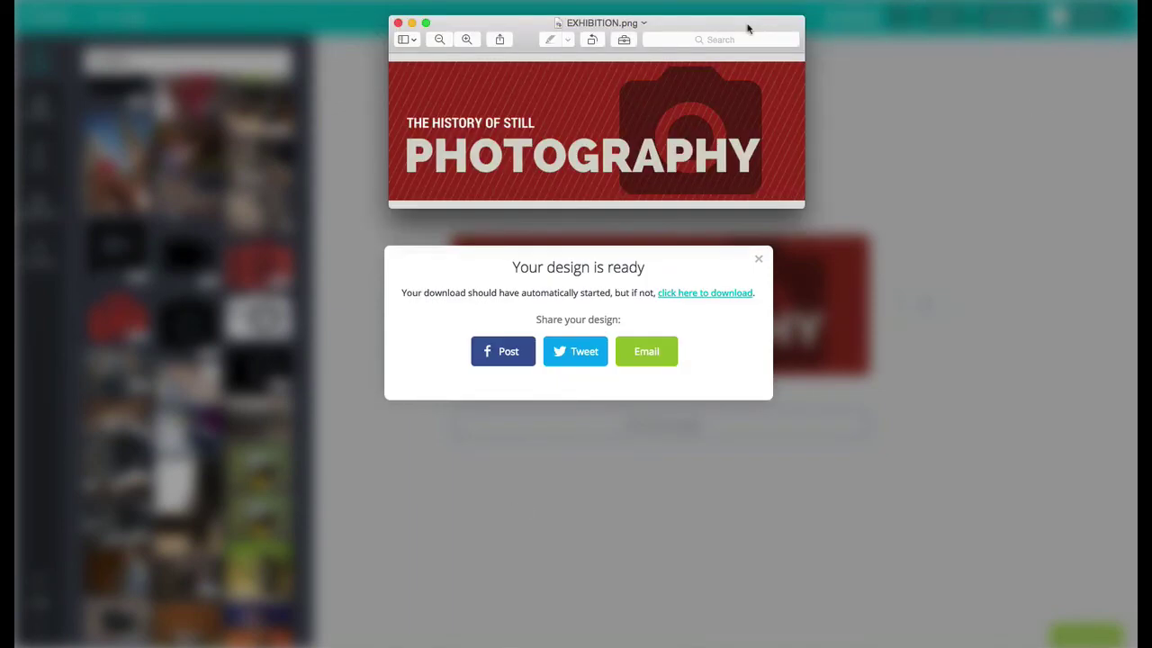
mouse_move(748, 28)
mouse_down()
mouse_move(804, 33)
mouse_move(764, 35)
mouse_up()
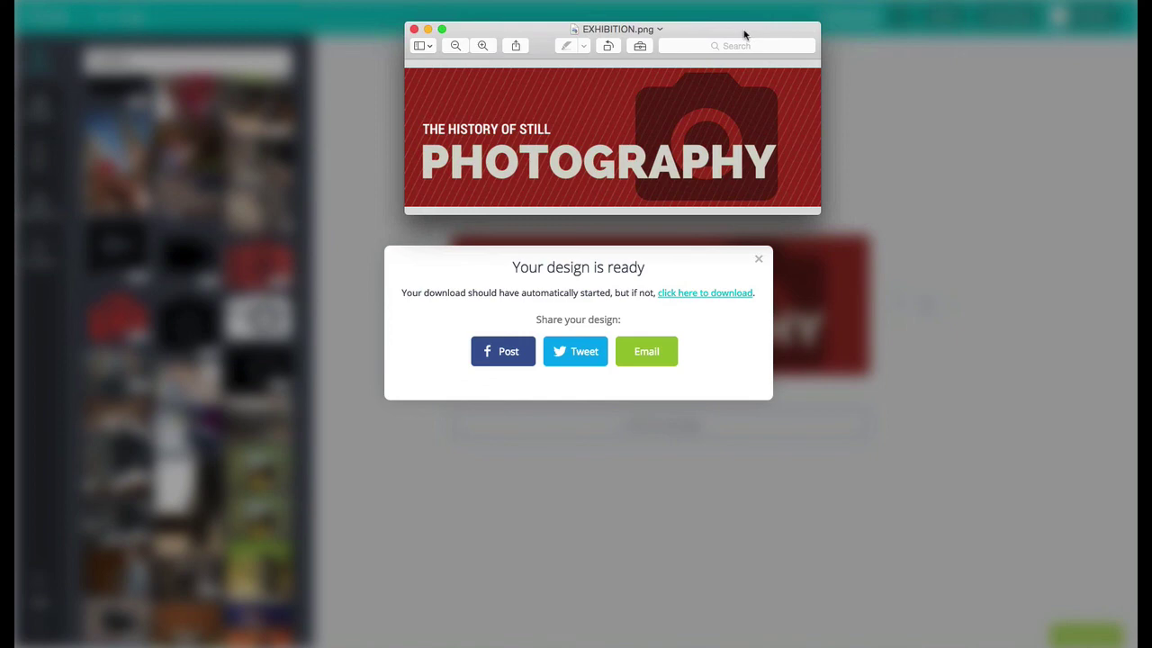